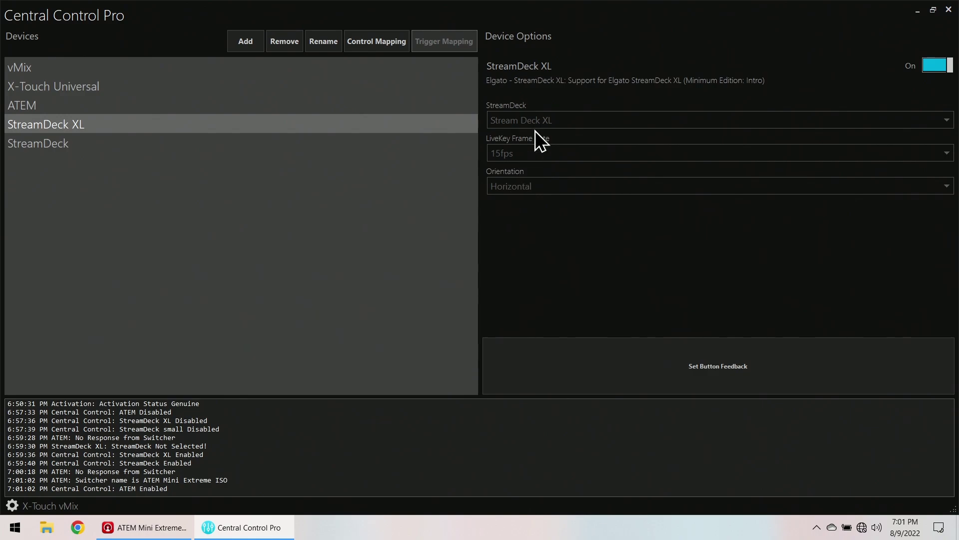
# Turn on Quick Assign in the StreamDeck XL mapping and pick ATEM's Set SuperSource Box Source command
pyautogui.click(377, 46)
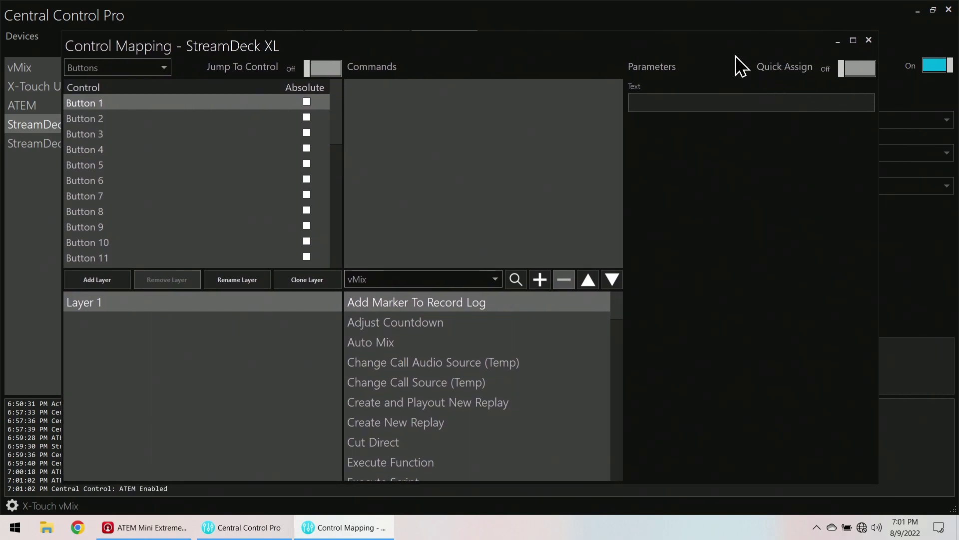
pyautogui.click(850, 67)
pyautogui.click(453, 280)
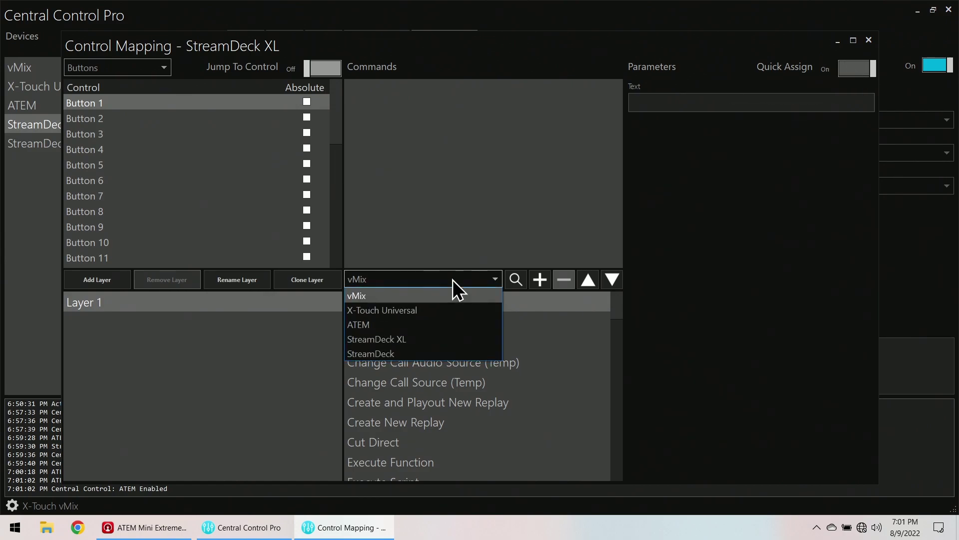
pyautogui.click(437, 324)
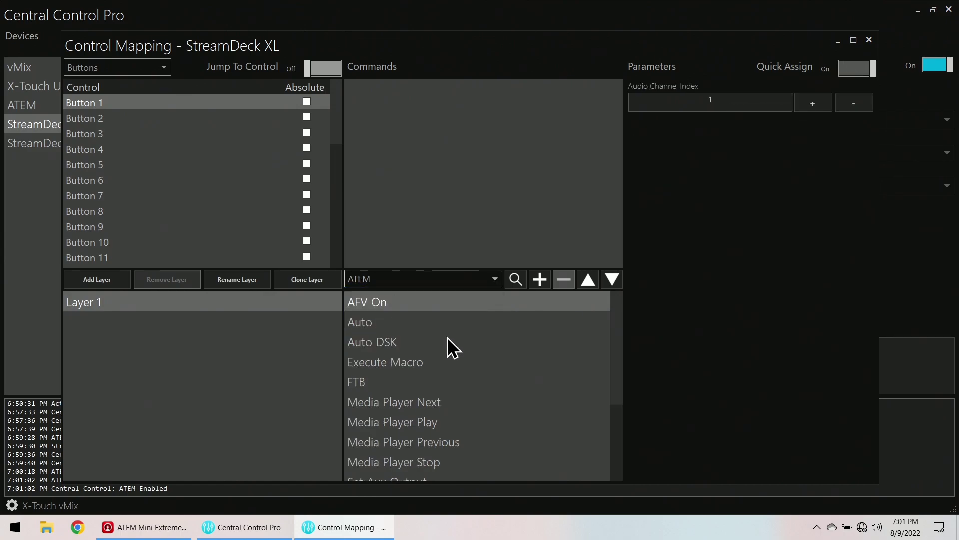
pyautogui.scroll(-3, 435, 387)
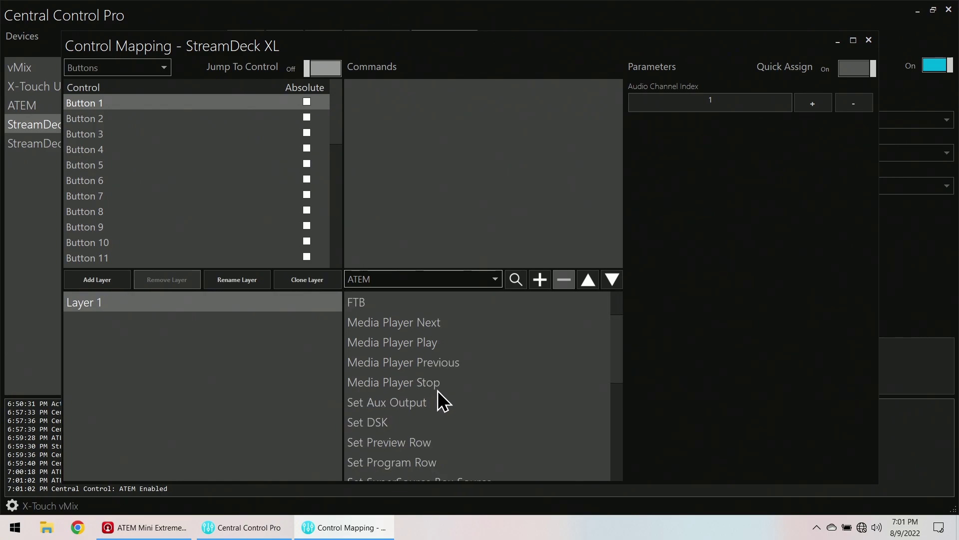
pyautogui.scroll(-3, 437, 391)
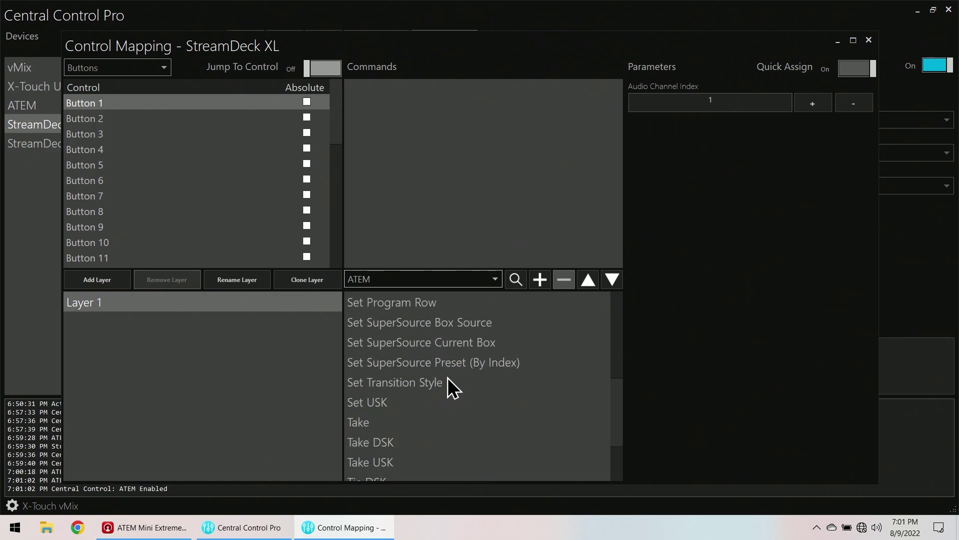
pyautogui.click(445, 324)
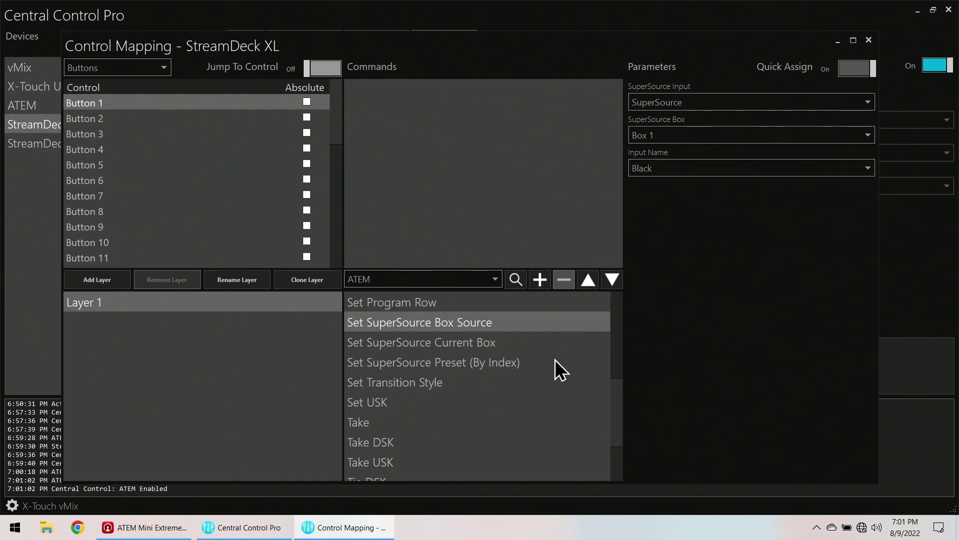
# Assign box sources: Button 1 to CAM 1, Button 2 to CAM 2, Button 32 to Camera 8 in Box 4
pyautogui.click(733, 103)
pyautogui.click(722, 114)
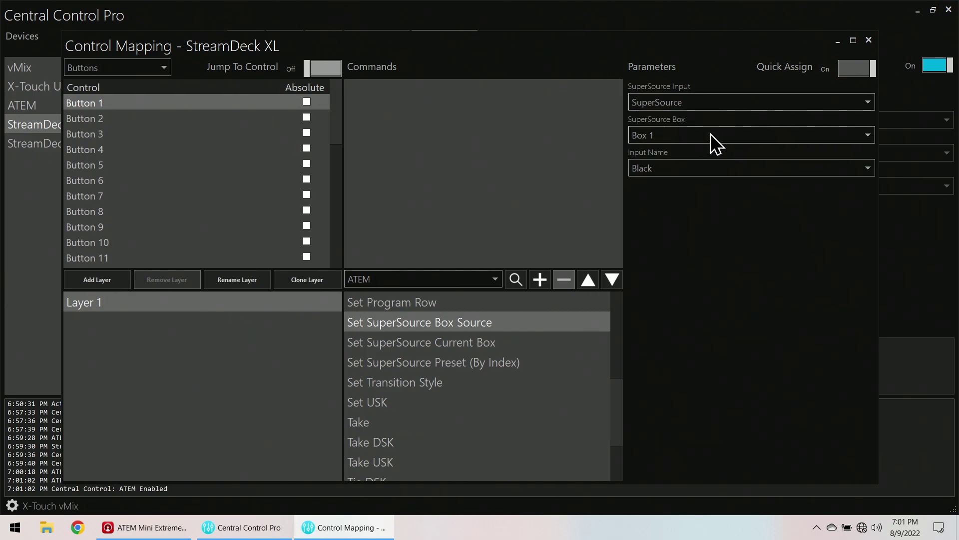
pyautogui.click(698, 168)
pyautogui.click(681, 199)
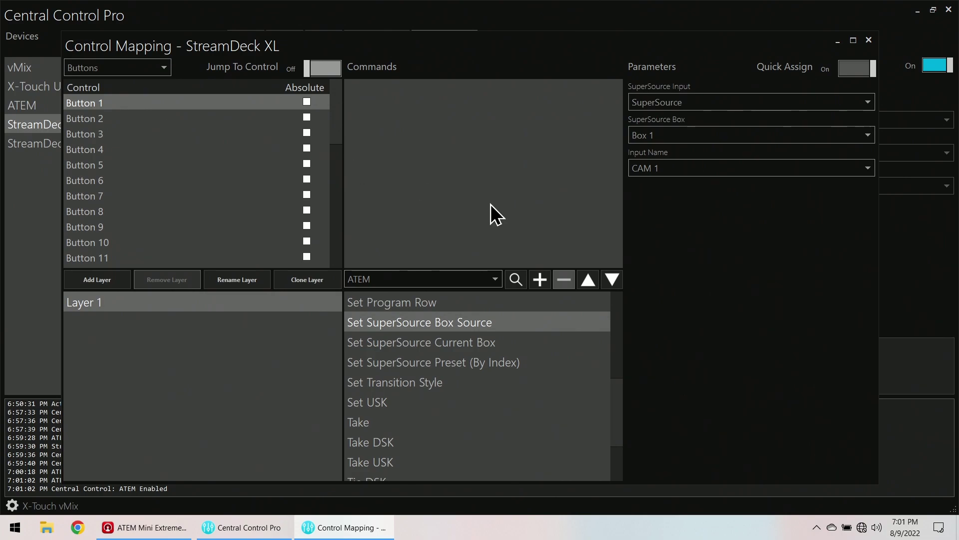
pyautogui.click(544, 285)
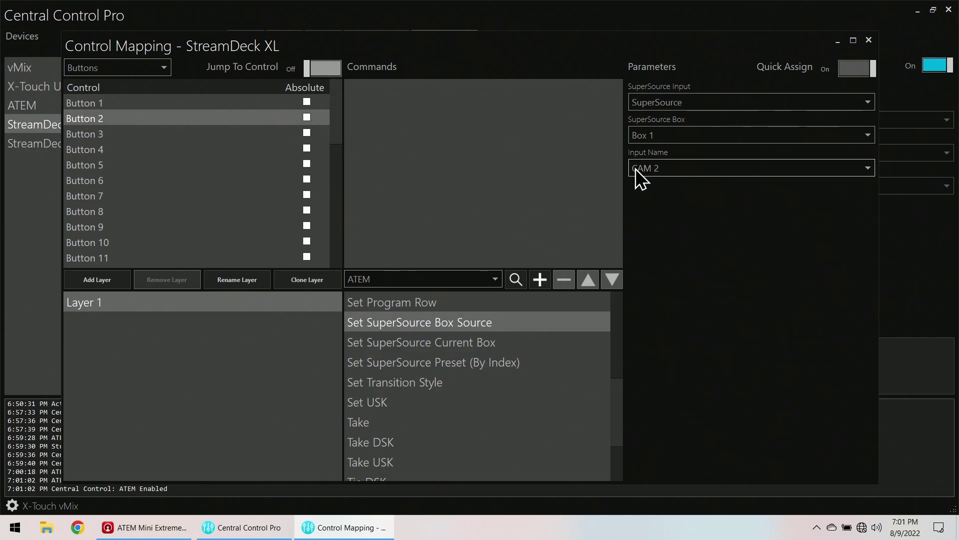
pyautogui.click(539, 278)
pyautogui.scroll(-7, 170, 235)
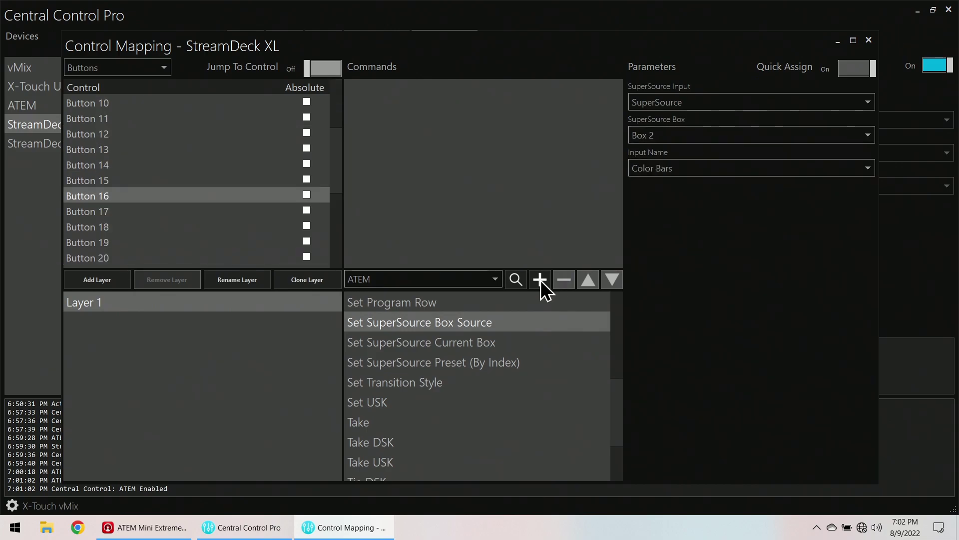
pyautogui.click(190, 242)
pyautogui.click(190, 257)
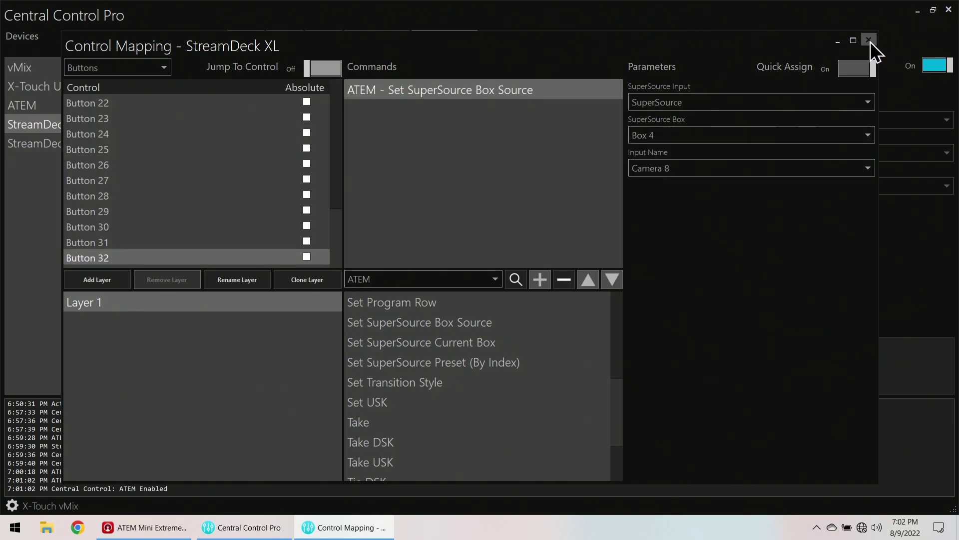
# Set button feedback colours to cyan for Default and Off and red for On, testing on the deck
pyautogui.click(868, 40)
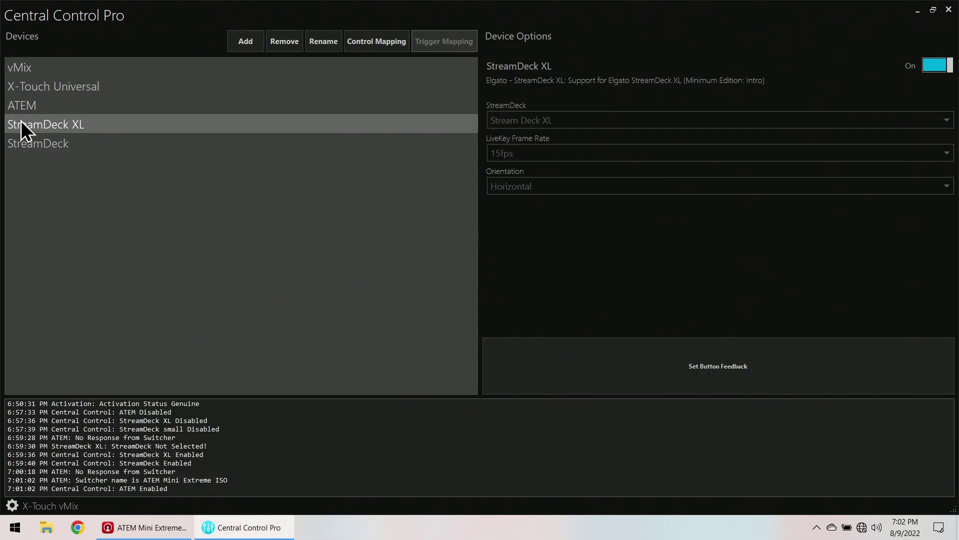
pyautogui.click(666, 364)
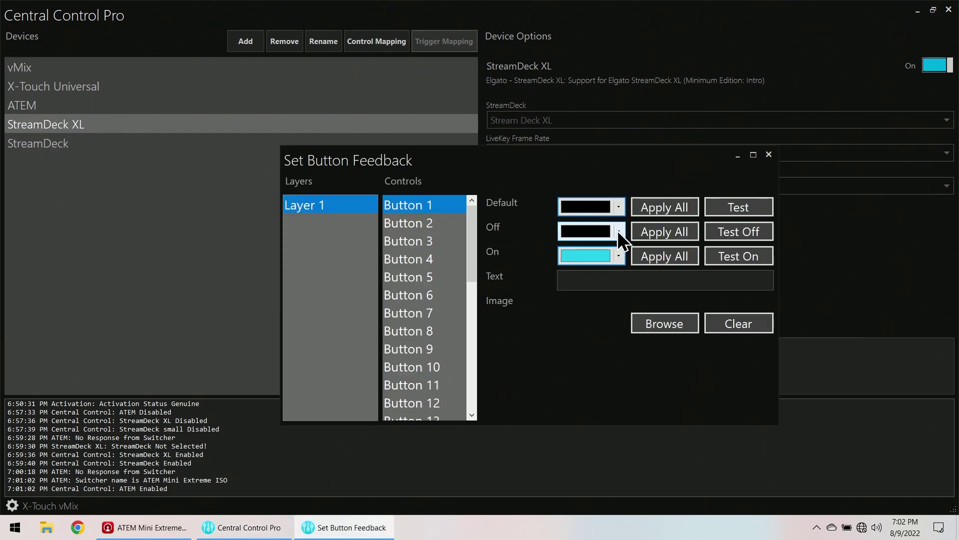
pyautogui.click(618, 232)
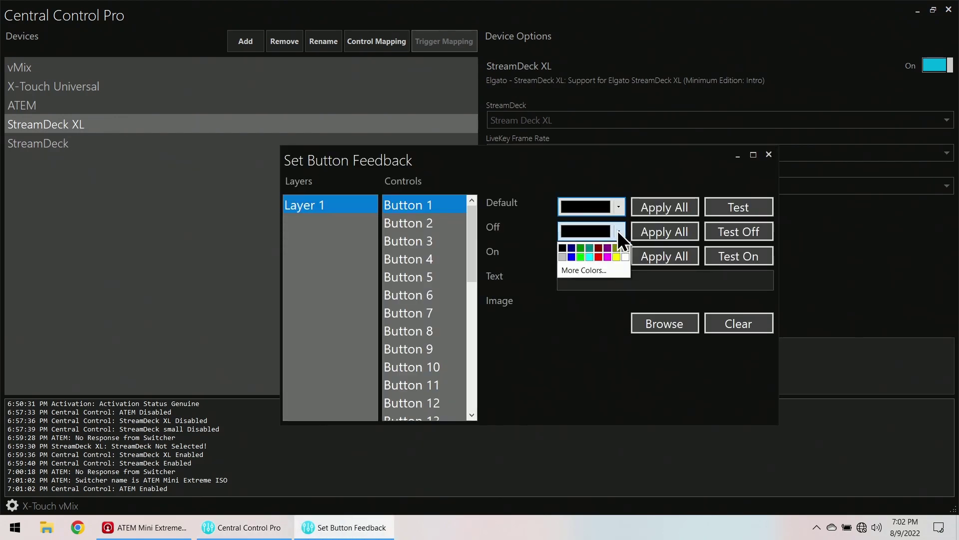
pyautogui.click(590, 258)
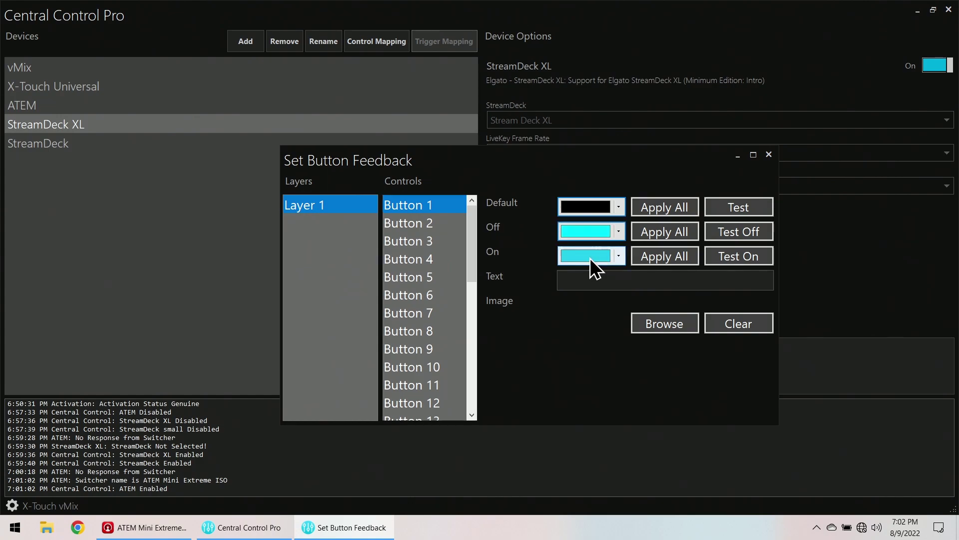
pyautogui.click(619, 256)
pyautogui.click(600, 281)
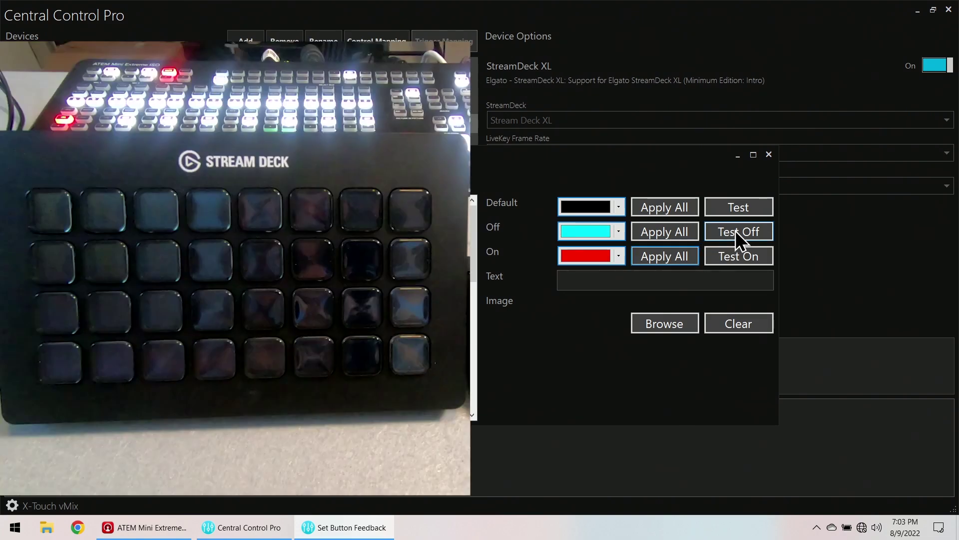
pyautogui.click(738, 231)
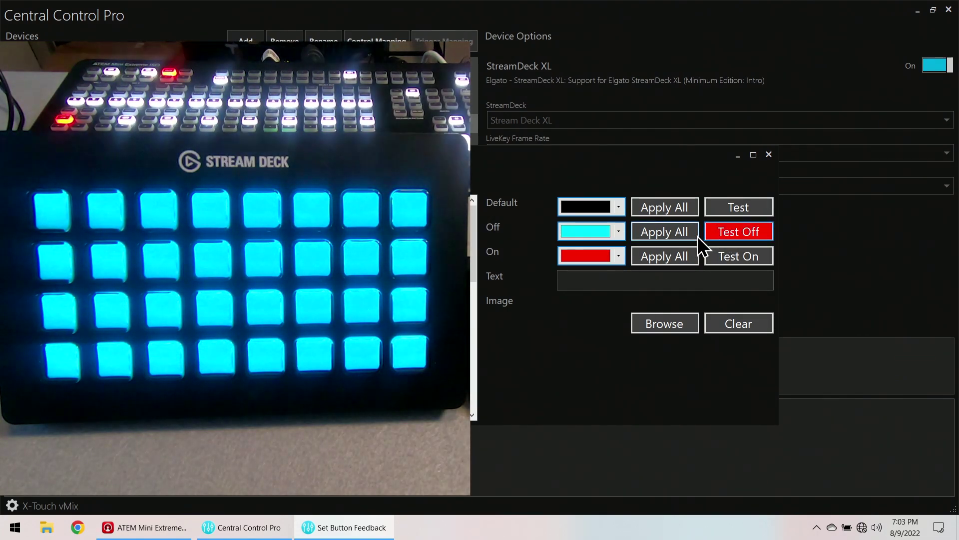
pyautogui.click(719, 235)
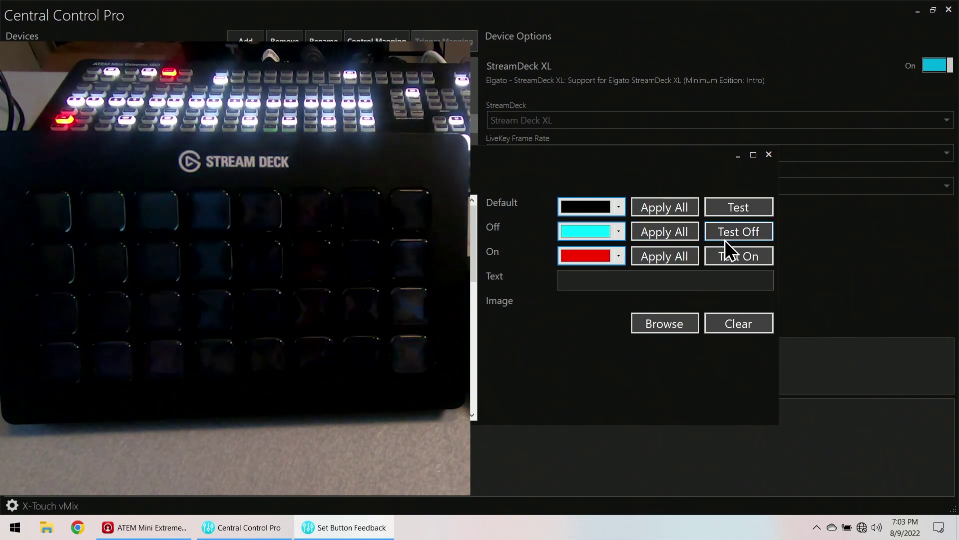
pyautogui.click(618, 206)
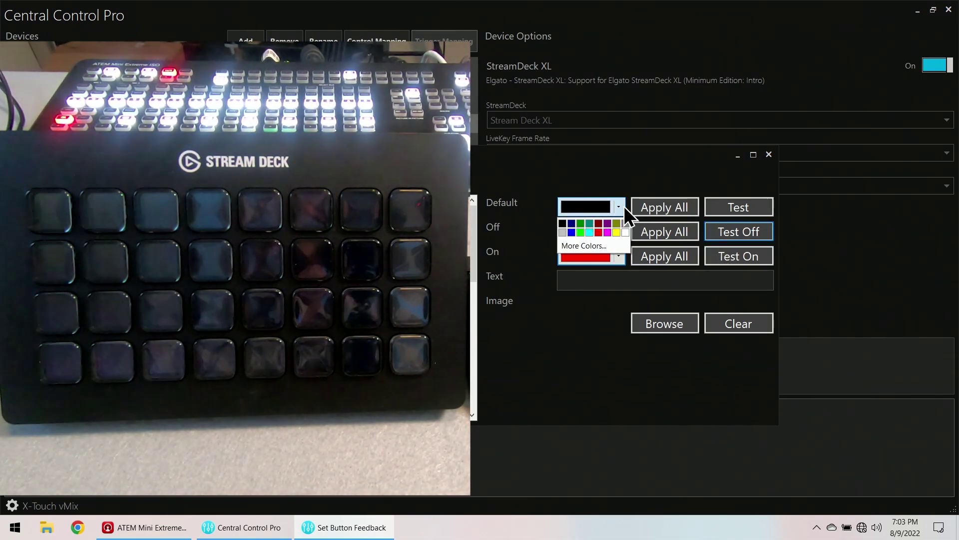
pyautogui.click(590, 232)
pyautogui.click(738, 207)
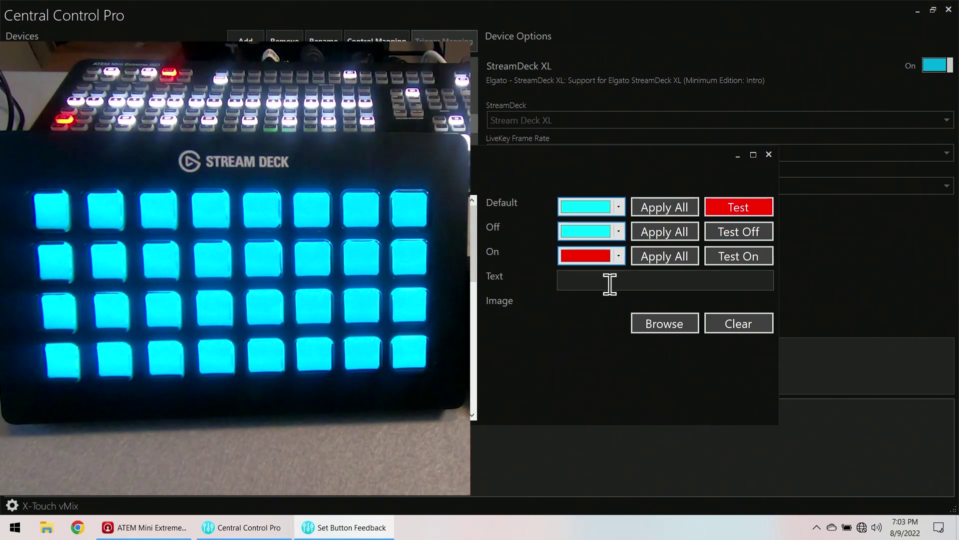
# Label Buttons 1–7 as CAM 1, CAM 2, GFX 1, GFX 2, GFX 3, GFX 4 and SPARE 1
pyautogui.click(570, 281)
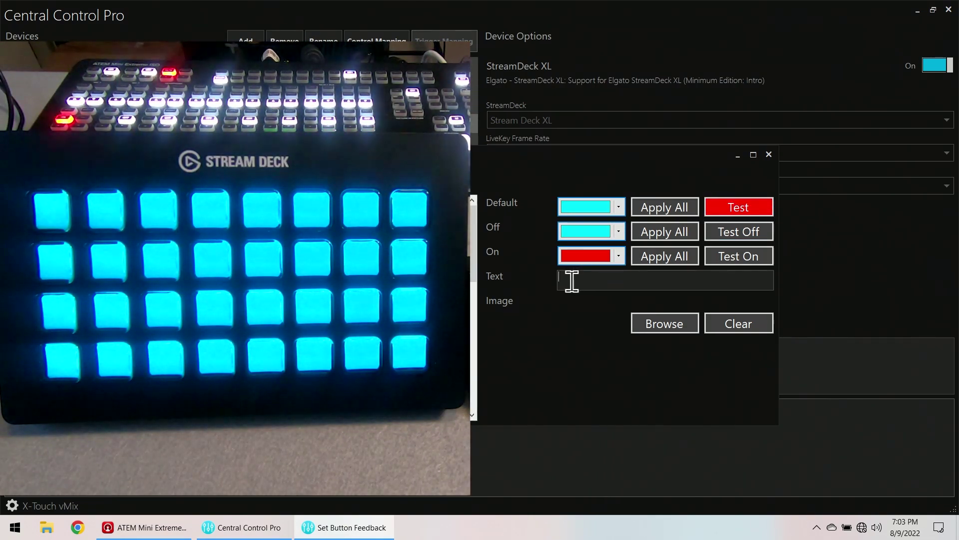
pyautogui.write('CAM 1')
pyautogui.click(591, 222)
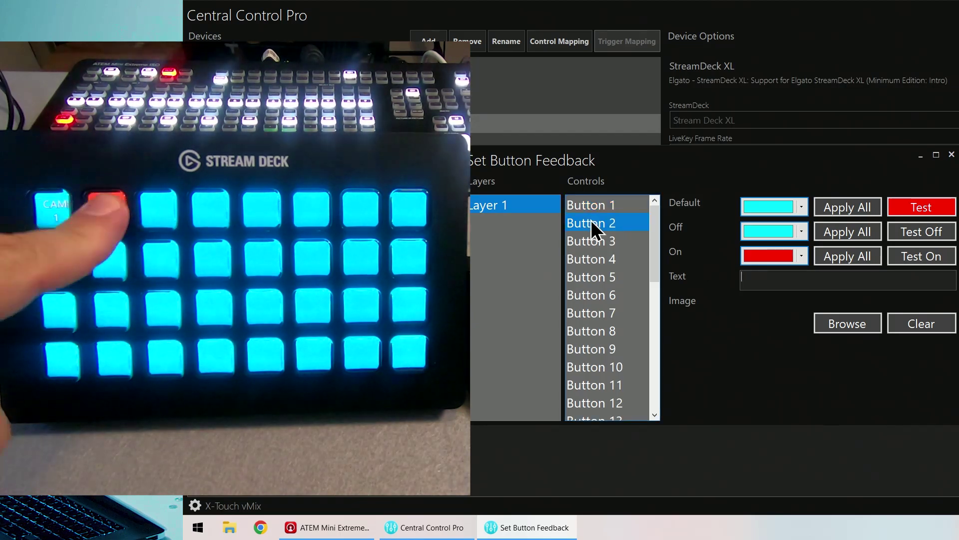
pyautogui.click(772, 280)
pyautogui.write('CAM 2')
pyautogui.click(591, 241)
pyautogui.click(772, 280)
pyautogui.write('GFX 1')
pyautogui.click(591, 258)
pyautogui.click(772, 280)
pyautogui.write('GFX 2')
pyautogui.click(591, 277)
pyautogui.click(772, 280)
pyautogui.write('GFX 3')
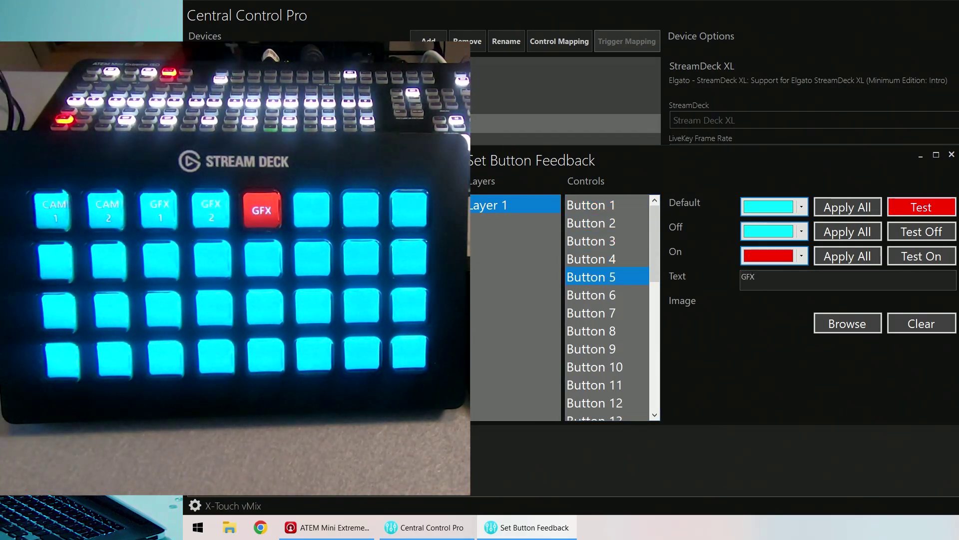
pyautogui.click(591, 295)
pyautogui.click(772, 280)
pyautogui.write('GFX 4')
pyautogui.click(591, 312)
pyautogui.click(771, 280)
pyautogui.write('SPARE 1')
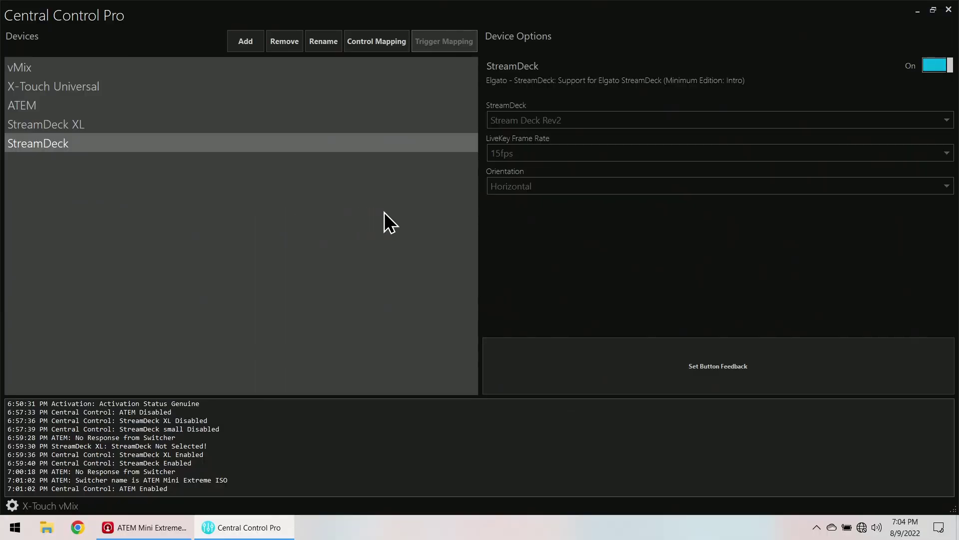
# Label Buttons 2–4 and 6–9 as GFX 2 PIP, GFX, GFX 4 PIP and GFX 1–4 FULL
pyautogui.click(635, 369)
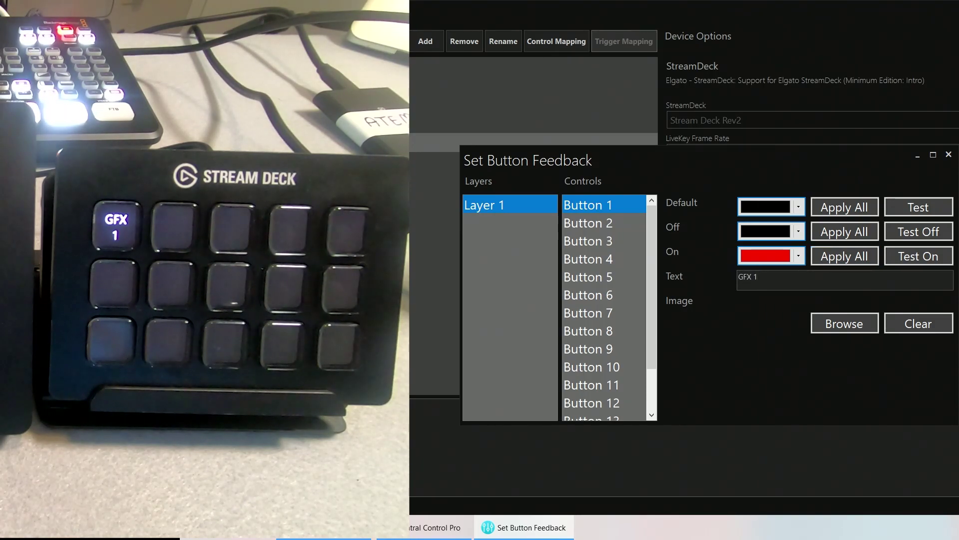
pyautogui.click(588, 223)
pyautogui.write('GFX 2 PIP')
pyautogui.click(588, 241)
pyautogui.write('GFX')
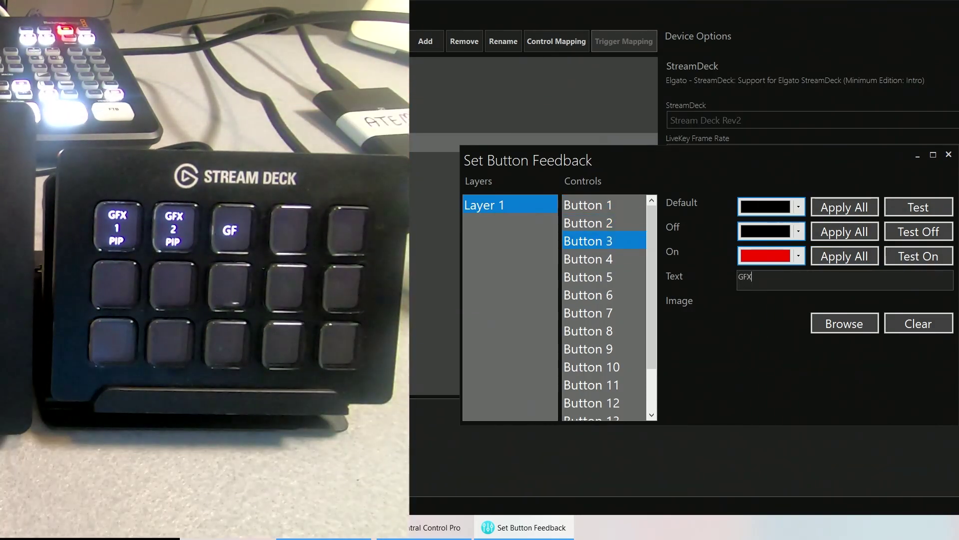
pyautogui.click(588, 259)
pyautogui.write('GFX 4 PIP')
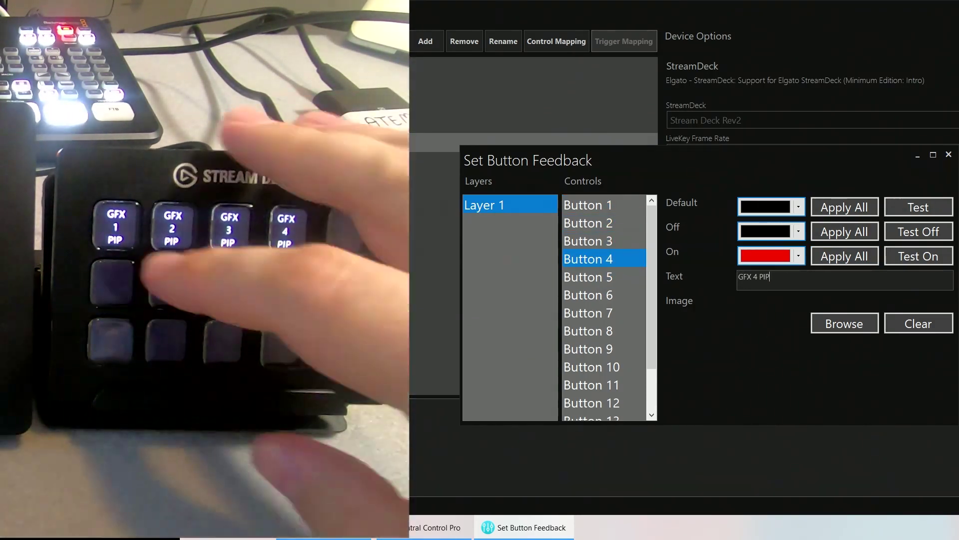
pyautogui.click(588, 294)
pyautogui.write('GFX 1 FULL')
pyautogui.click(588, 313)
pyautogui.write('GFX 2 FULL')
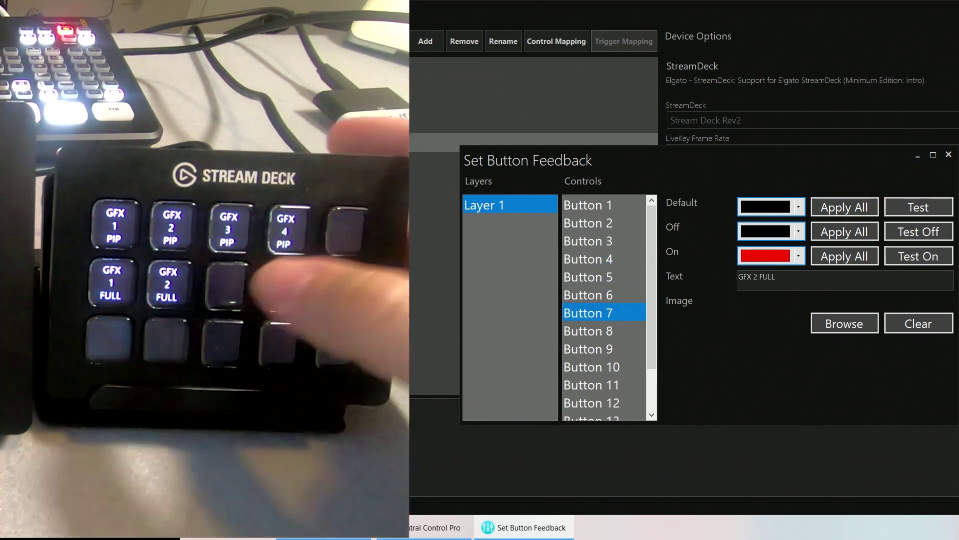
pyautogui.click(588, 331)
pyautogui.write('GFX 3 FULL')
pyautogui.click(588, 348)
pyautogui.write('GFX 4 FULL')
# Label Buttons 5 and 10–14 as IMAG 1 FULL, IMAG 2 FULL, 3 PIP LOOK, 4 PIP LOOK, 2 PREST and BREAKS
pyautogui.click(591, 385)
pyautogui.click(588, 277)
pyautogui.write('IMAG 1 FULL')
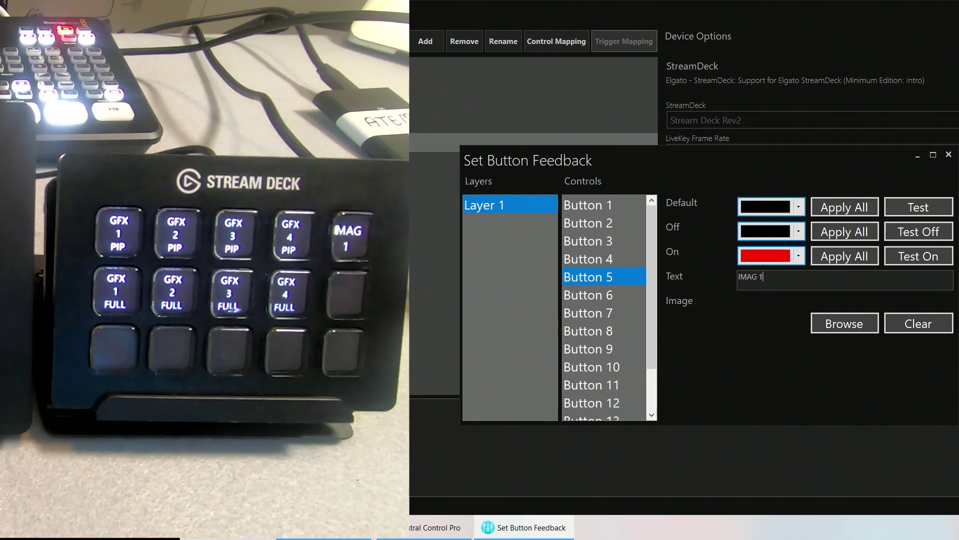
pyautogui.click(592, 367)
pyautogui.write('IMAG 2 FULL')
pyautogui.click(591, 385)
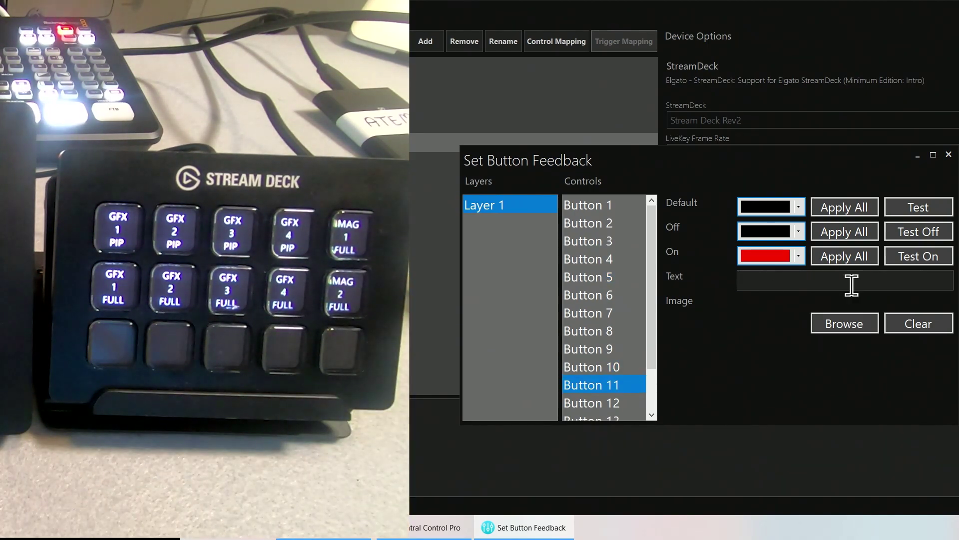
pyautogui.write('3 PIP LOOK')
pyautogui.click(592, 403)
pyautogui.write('4 PIP LOOK')
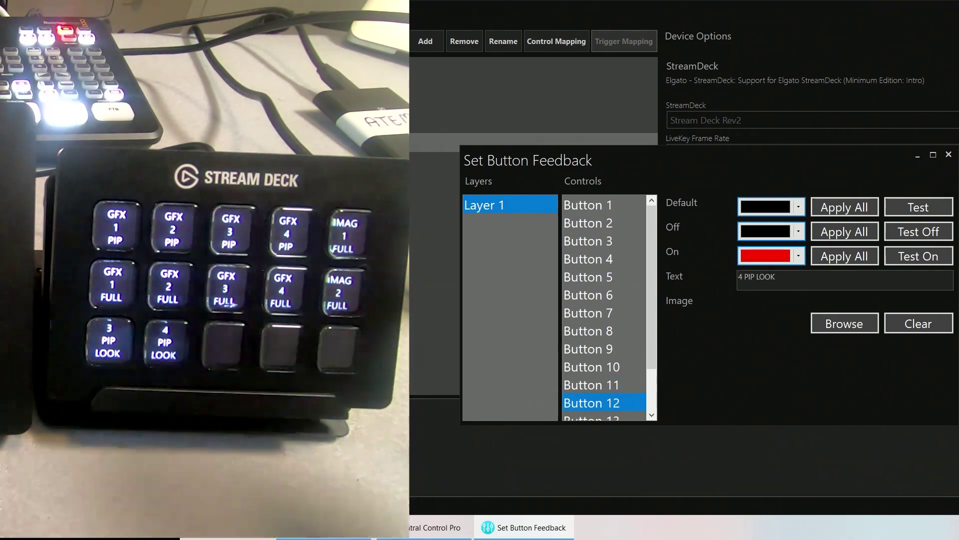
pyautogui.click(592, 417)
pyautogui.write('2 PREST')
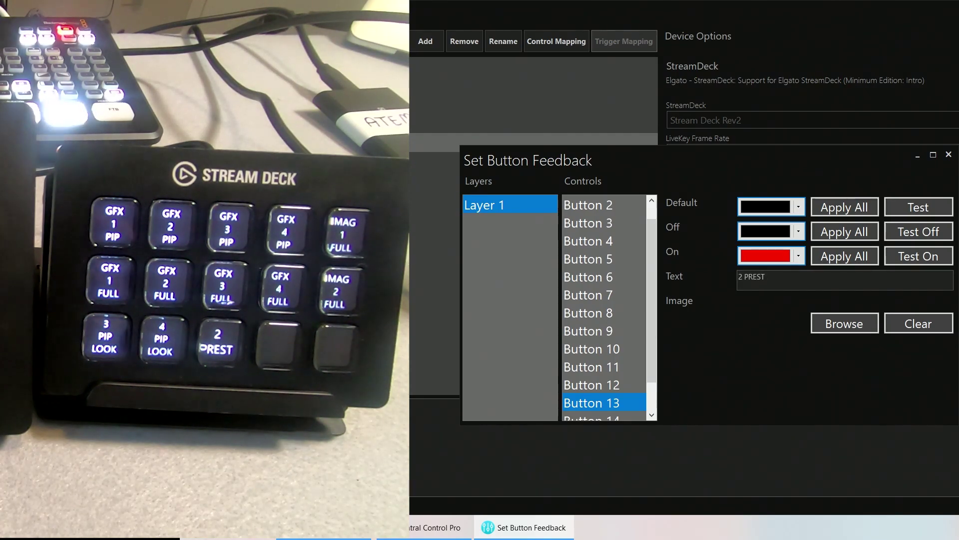
pyautogui.click(592, 417)
pyautogui.write('BREAKS')
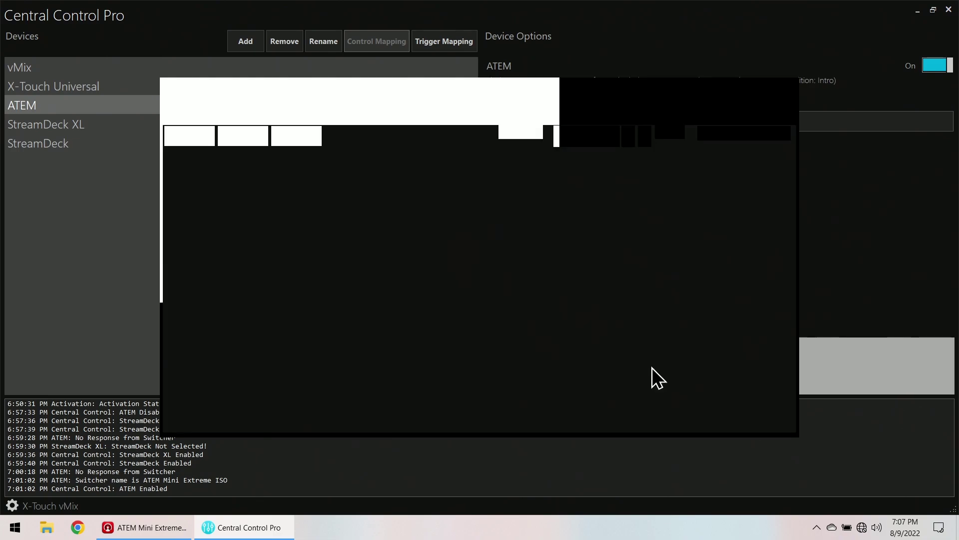
# Open the ATEM SuperSource Configuration window, reposition it and maximize it
pyautogui.click(652, 367)
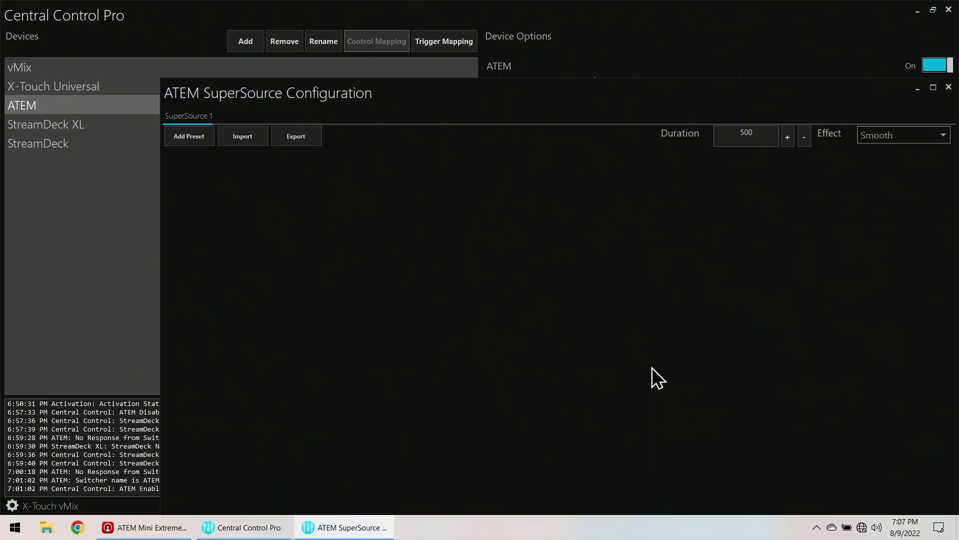
pyautogui.moveTo(721, 92); pyautogui.dragTo(647, 45)
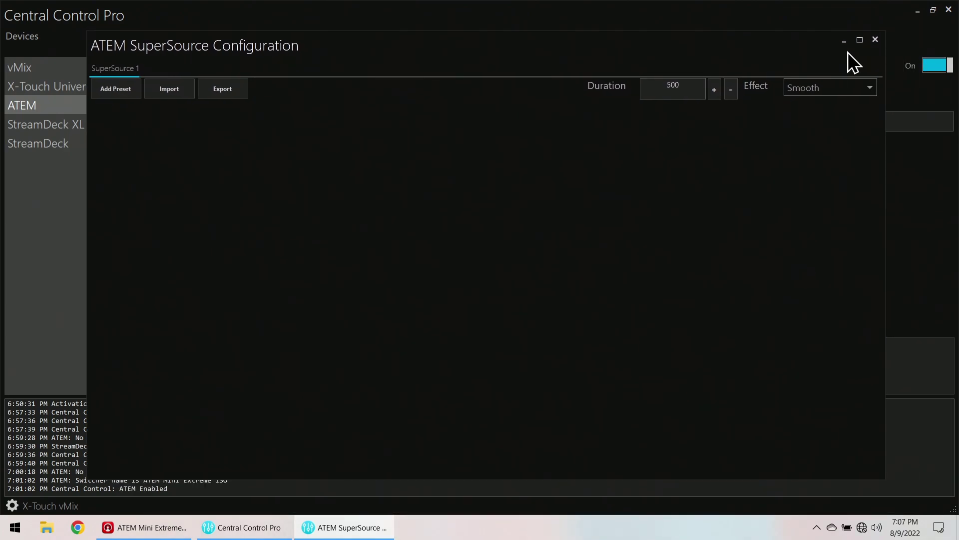
pyautogui.click(860, 42)
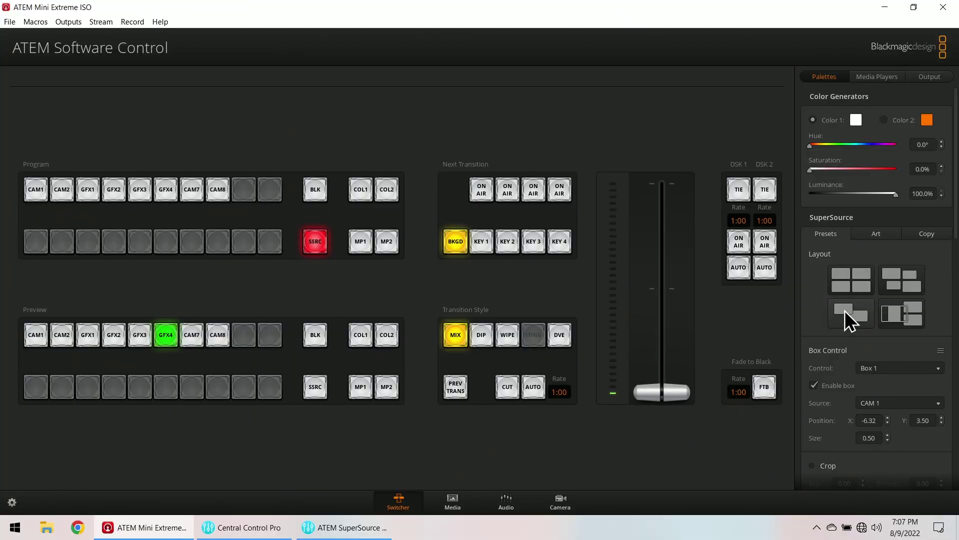
# Select SuperSource Box 2 and set its source to GFX 1
pyautogui.click(901, 368)
pyautogui.click(901, 368)
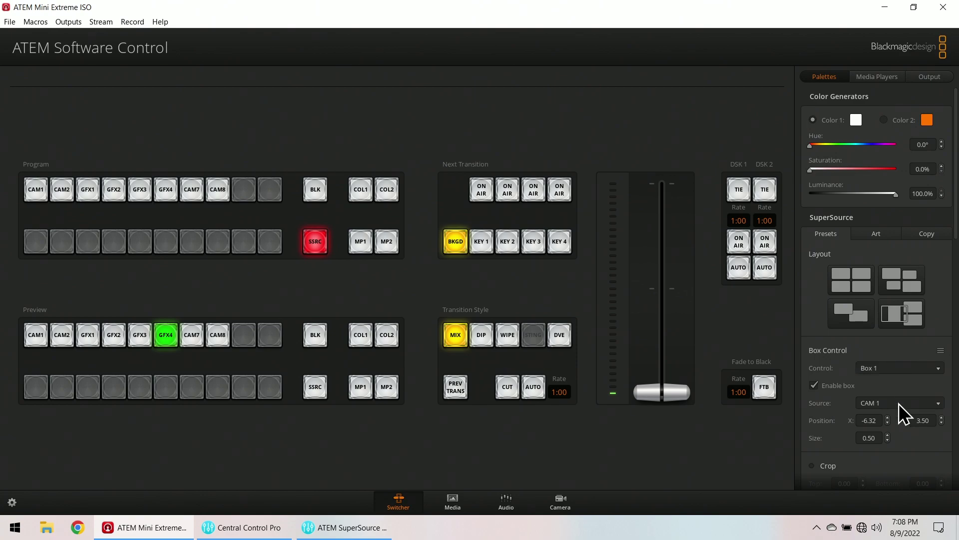
pyautogui.click(899, 366)
pyautogui.click(895, 380)
pyautogui.click(901, 403)
pyautogui.click(894, 370)
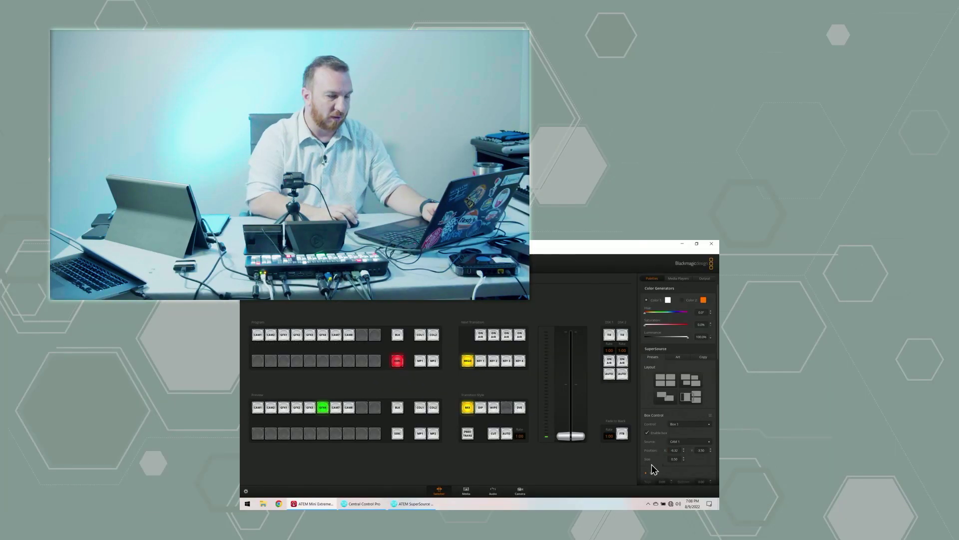
# Crop Box 1 by 7.00 on left and right and move it to X -11.50
pyautogui.scroll(-2, 679, 442)
pyautogui.click(689, 430)
pyautogui.write('5')
pyautogui.press('Return')
pyautogui.write('6')
pyautogui.press('Return')
pyautogui.click(675, 390)
pyautogui.write('-11')
pyautogui.press('Return')
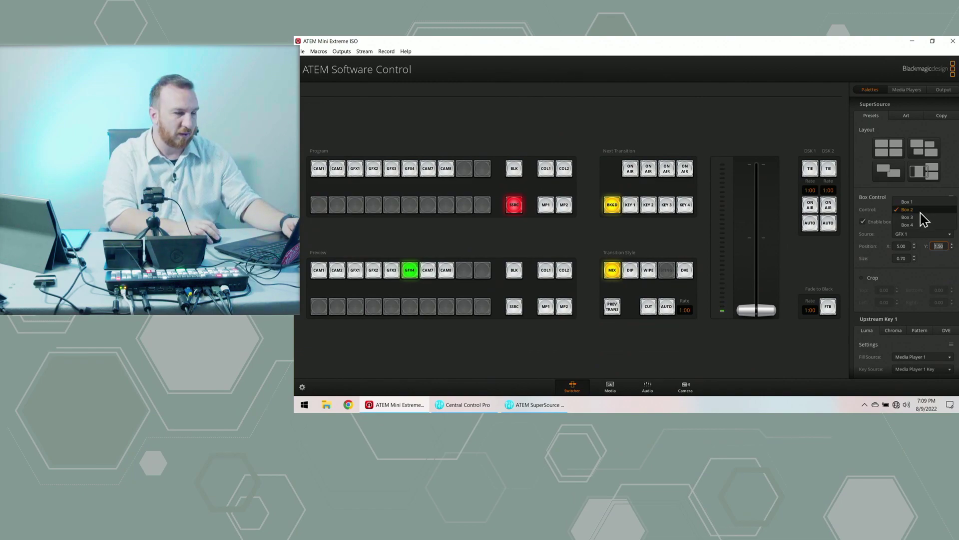
pyautogui.click(885, 302)
pyautogui.write('7')
pyautogui.press('Return')
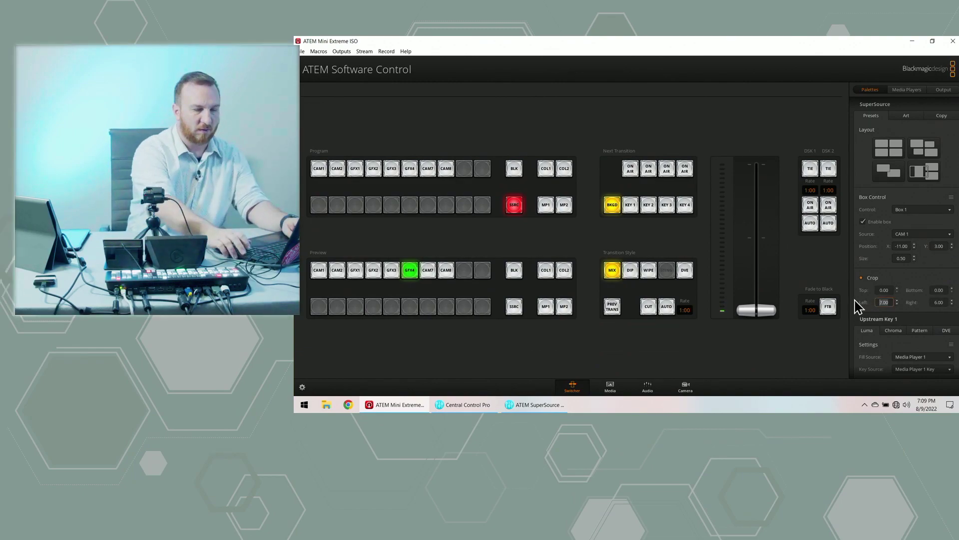
pyautogui.click(898, 246)
pyautogui.write('-11.5')
pyautogui.press('Return')
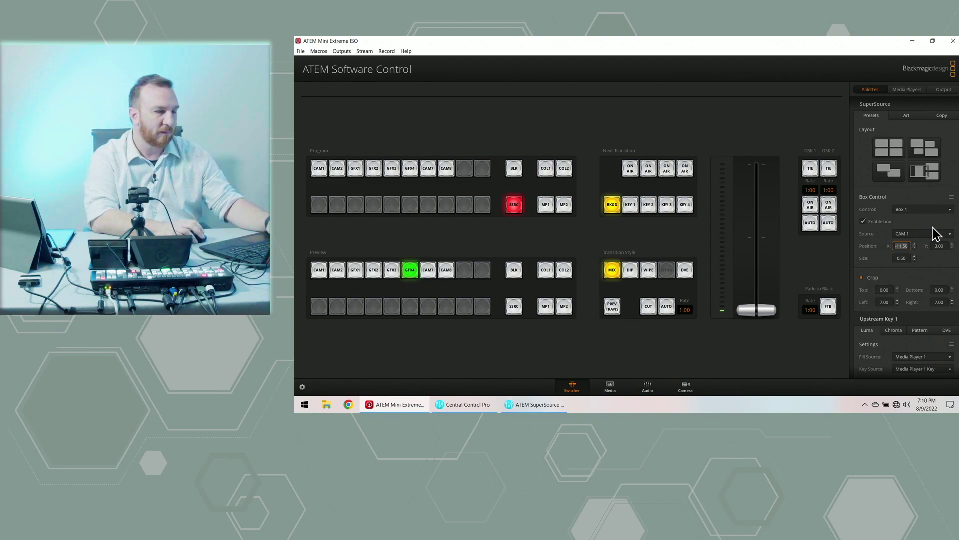
pyautogui.click(907, 117)
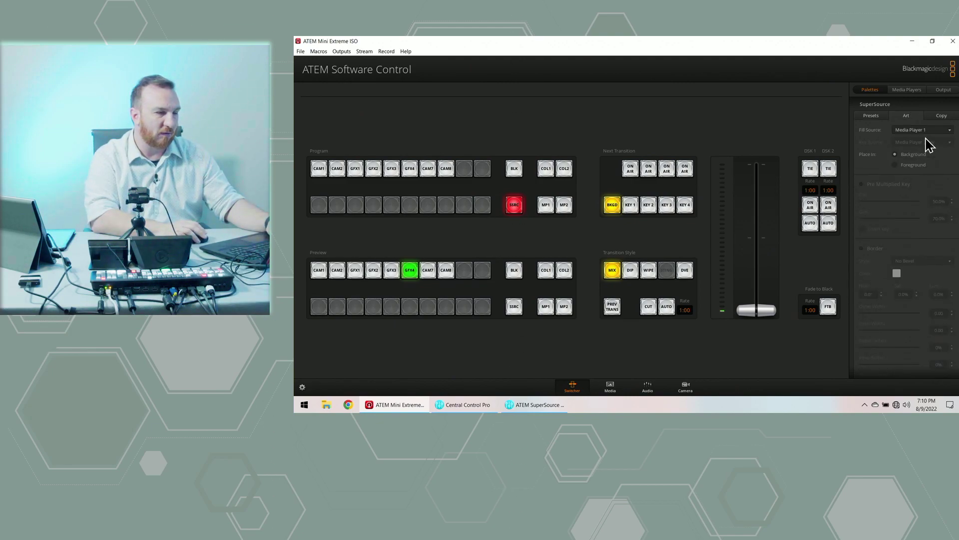
pyautogui.click(872, 117)
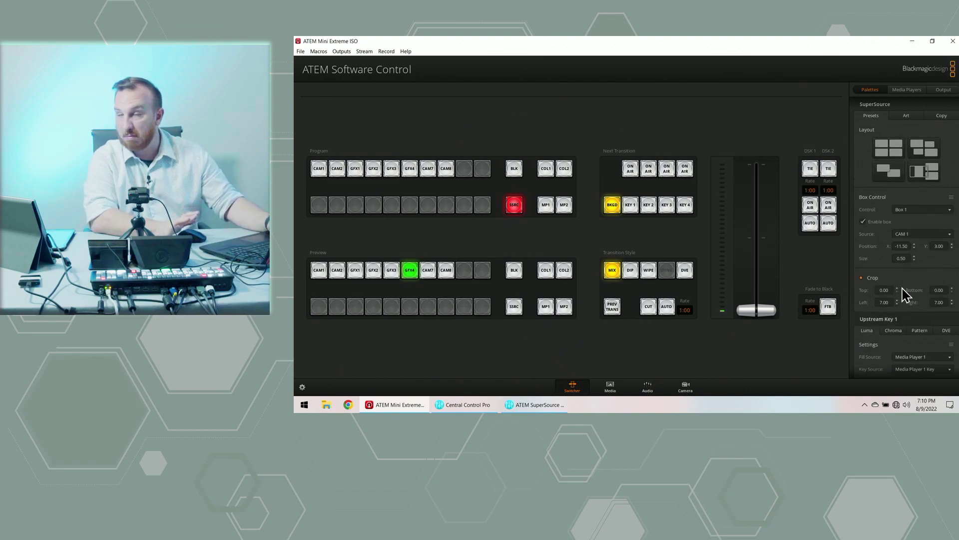
# Add a SuperSource preset named GFX PIP, then minimize the configuration window
pyautogui.click(541, 406)
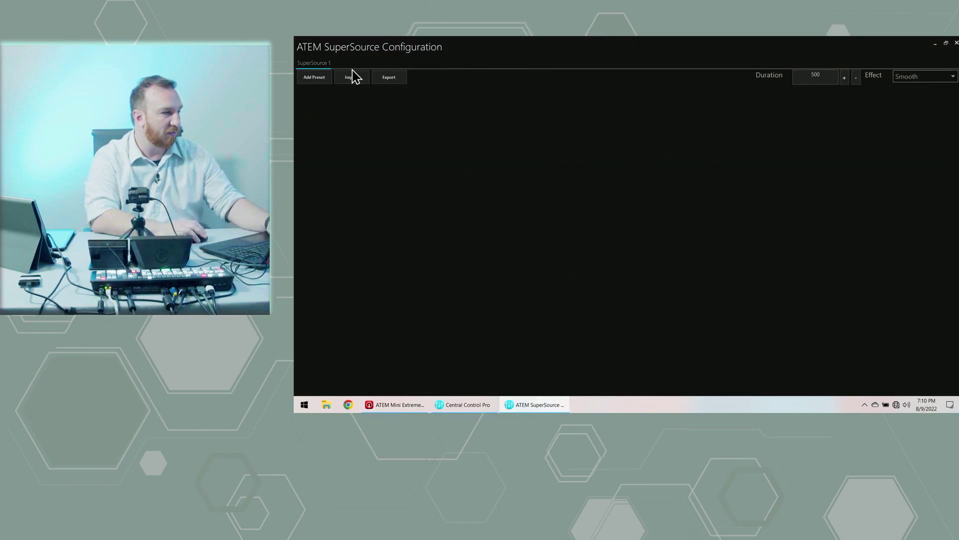
pyautogui.click(315, 78)
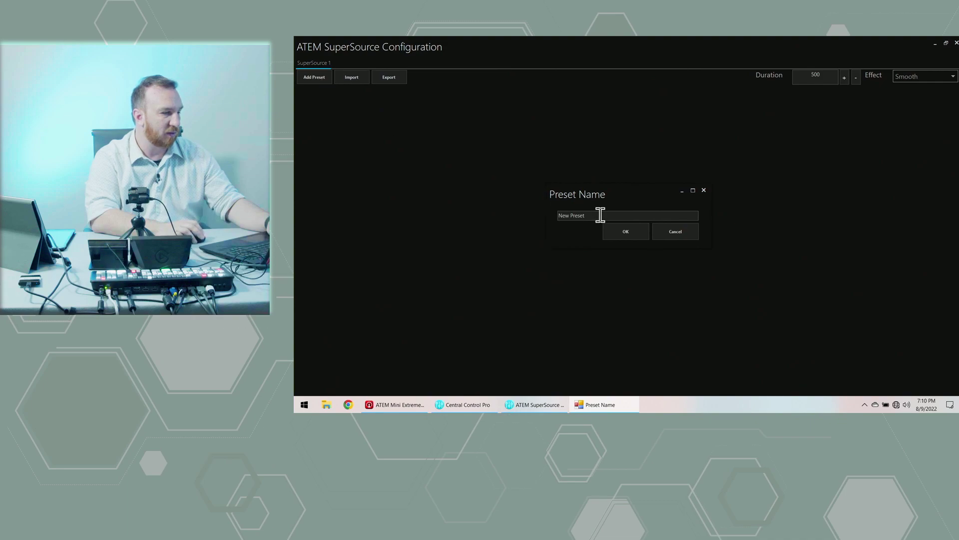
pyautogui.write('GFX PIP')
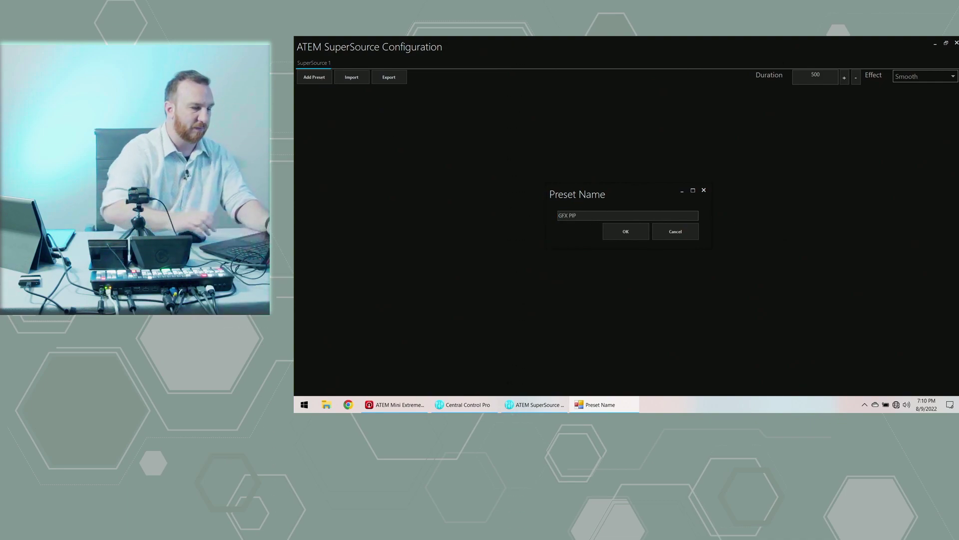
pyautogui.click(634, 236)
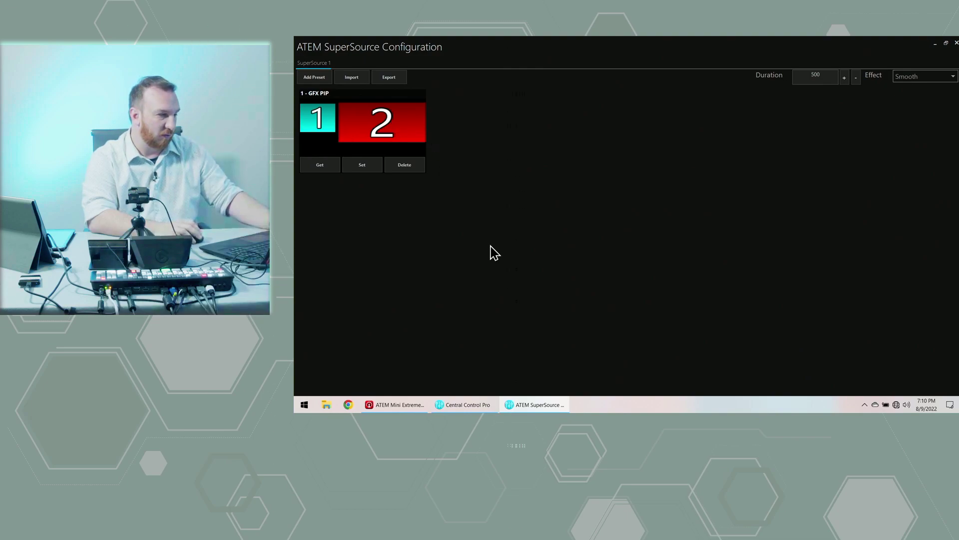
pyautogui.click(935, 44)
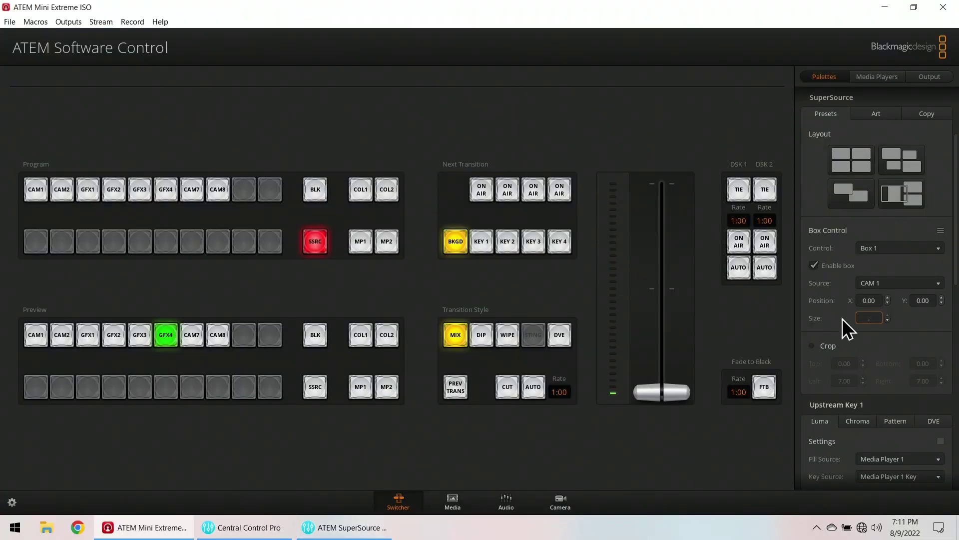
# Shrink Box 1 to 0.70 with cropping on and a larger left crop, then start sizing Box 3
pyautogui.moveTo(842, 319); pyautogui.dragTo(817, 350)
pyautogui.click(812, 346)
pyautogui.moveTo(844, 380); pyautogui.dragTo(863, 379)
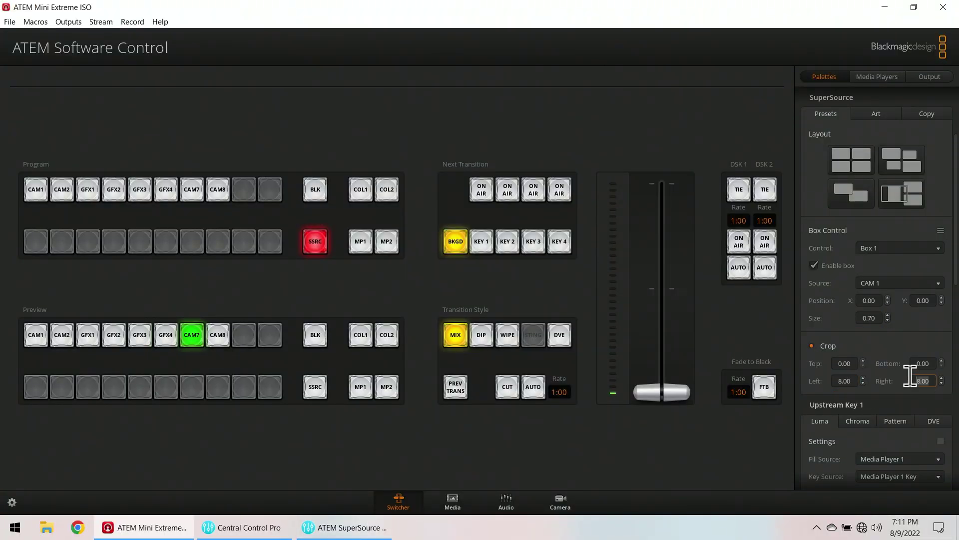
pyautogui.click(923, 300)
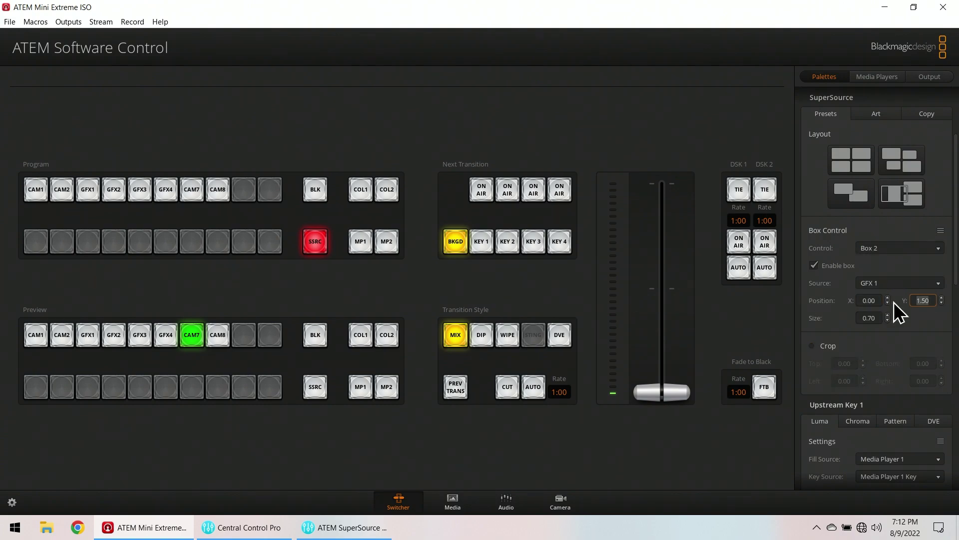
pyautogui.scroll(-1, 901, 241)
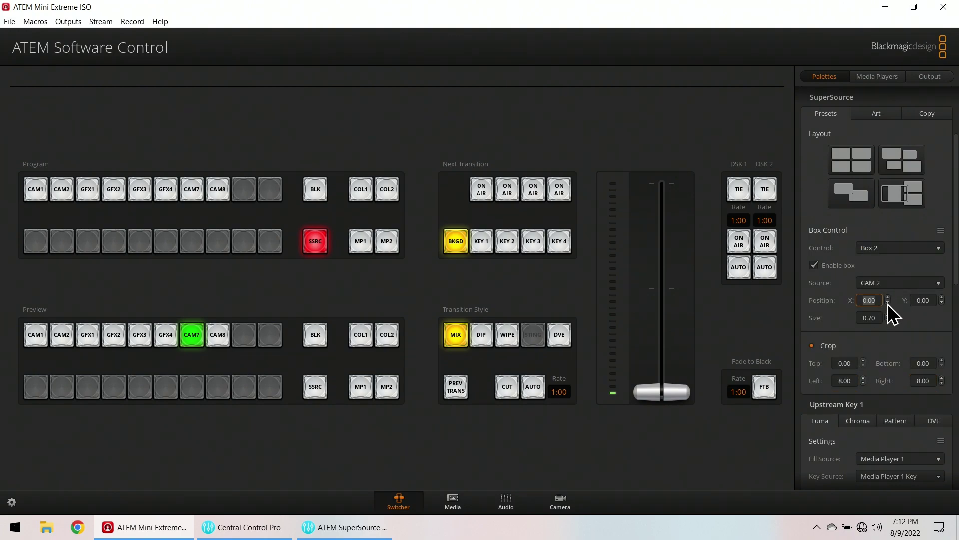
pyautogui.moveTo(849, 380); pyautogui.dragTo(879, 381)
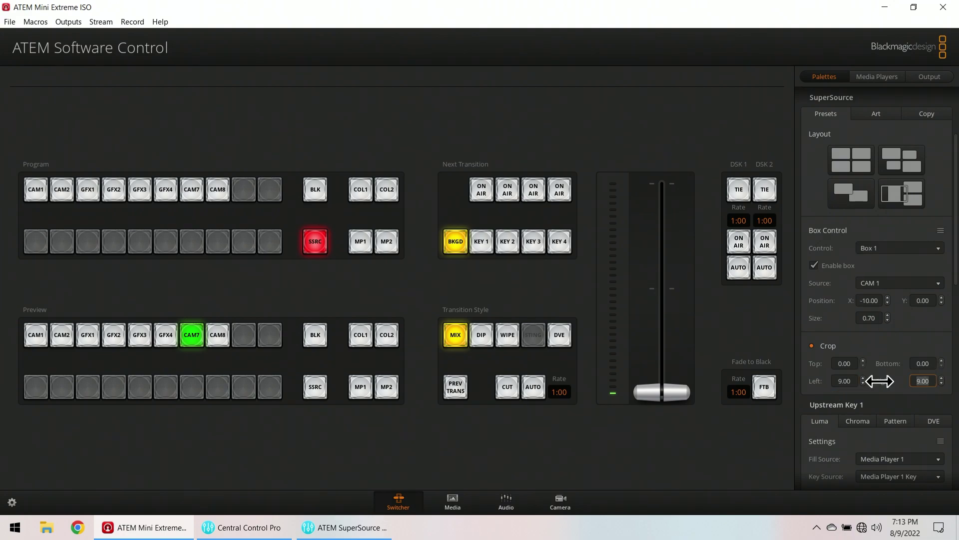
pyautogui.click(894, 248)
pyautogui.click(879, 286)
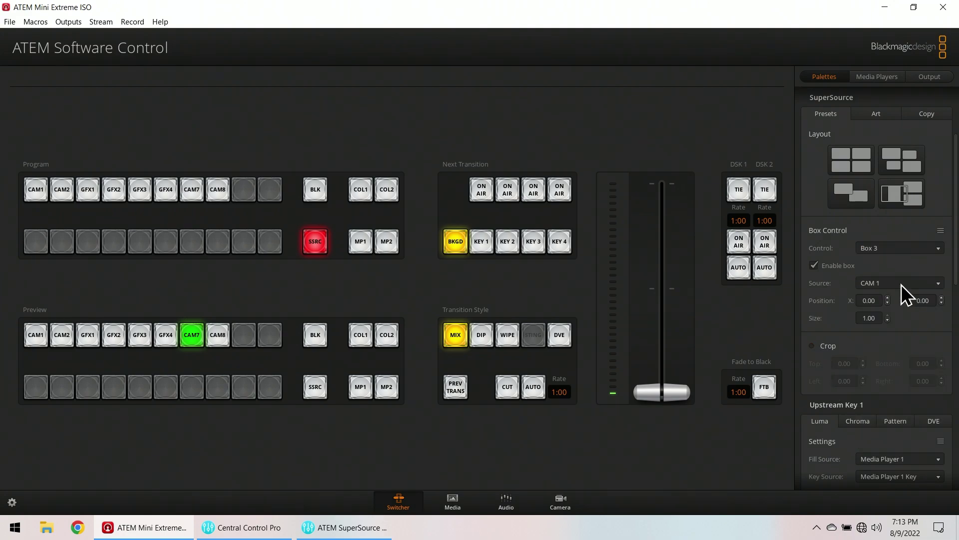
pyautogui.click(869, 318)
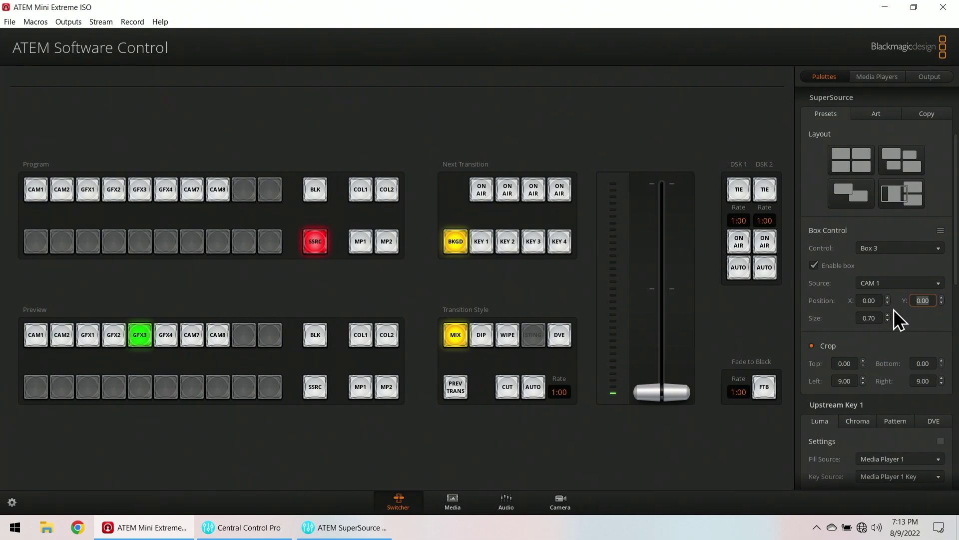
# Add a SuperSource preset named 3 LOOK
pyautogui.click(338, 527)
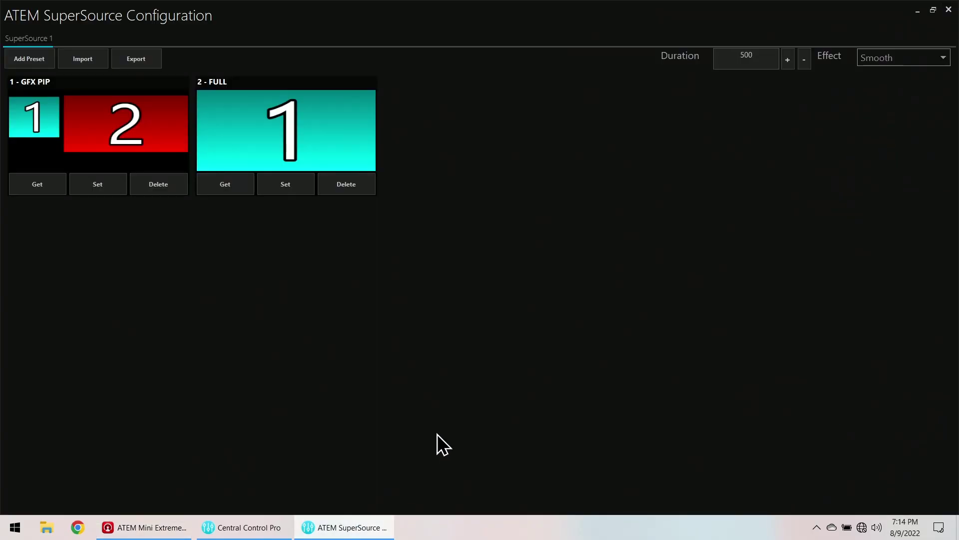
pyautogui.click(23, 58)
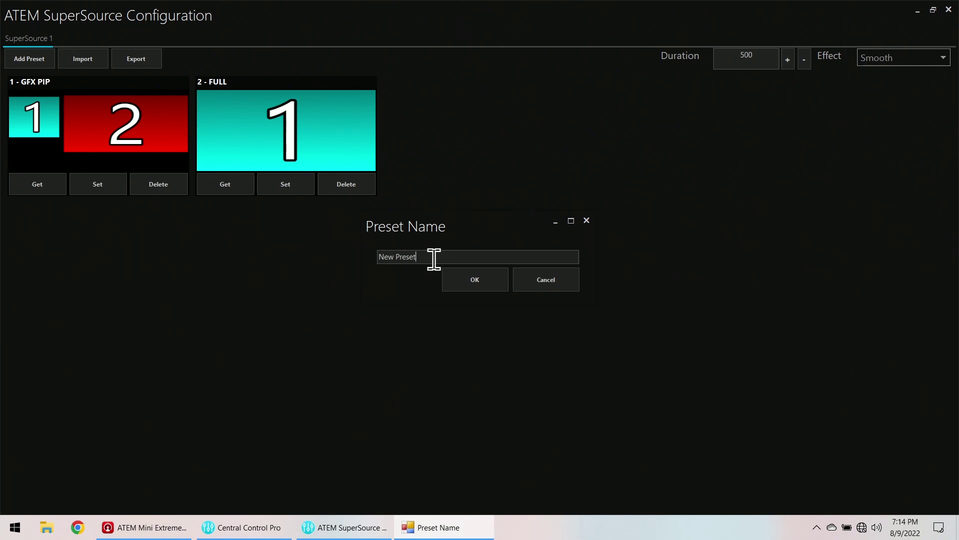
pyautogui.write('3 LOOK')
pyautogui.click(483, 277)
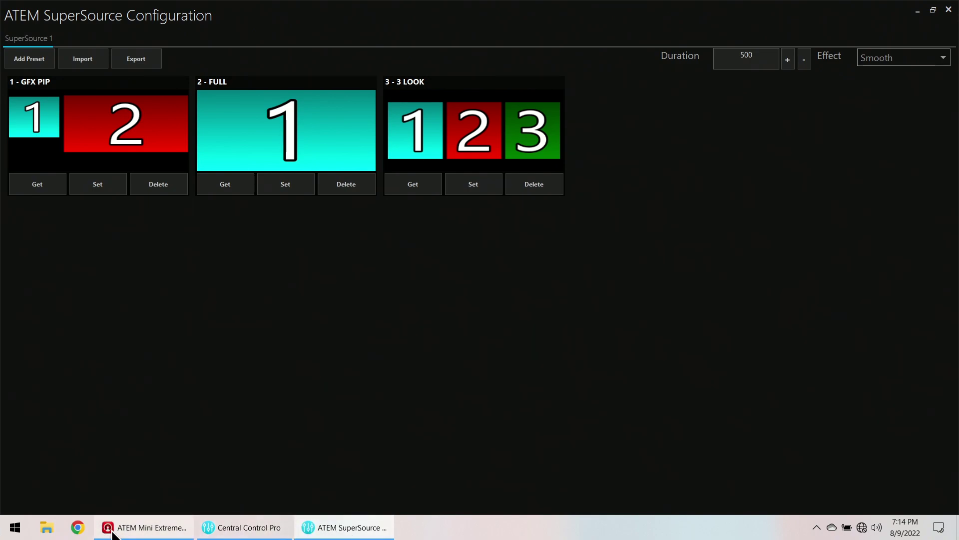
# Select Box 4 in ATEM, then close the SuperSource configuration window
pyautogui.click(300, 474)
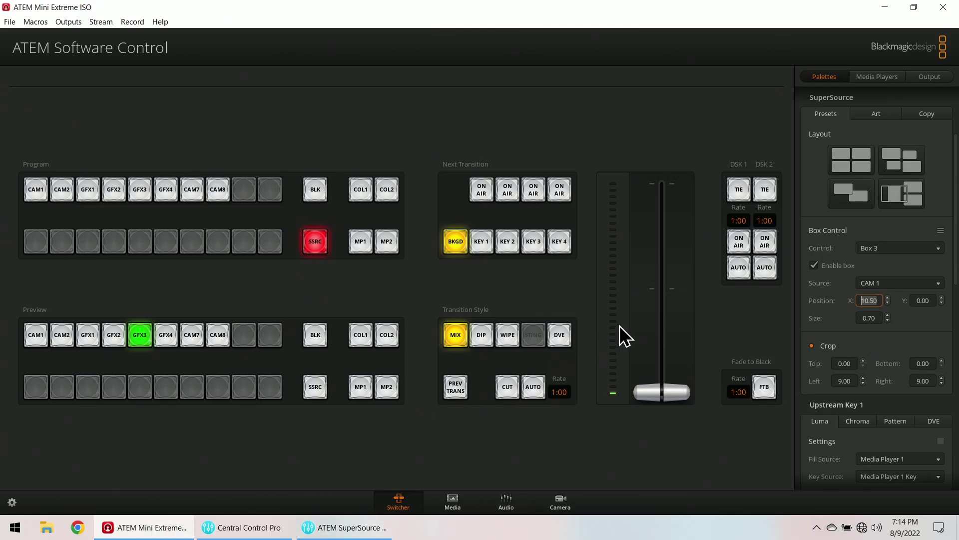
pyautogui.click(895, 248)
pyautogui.click(895, 265)
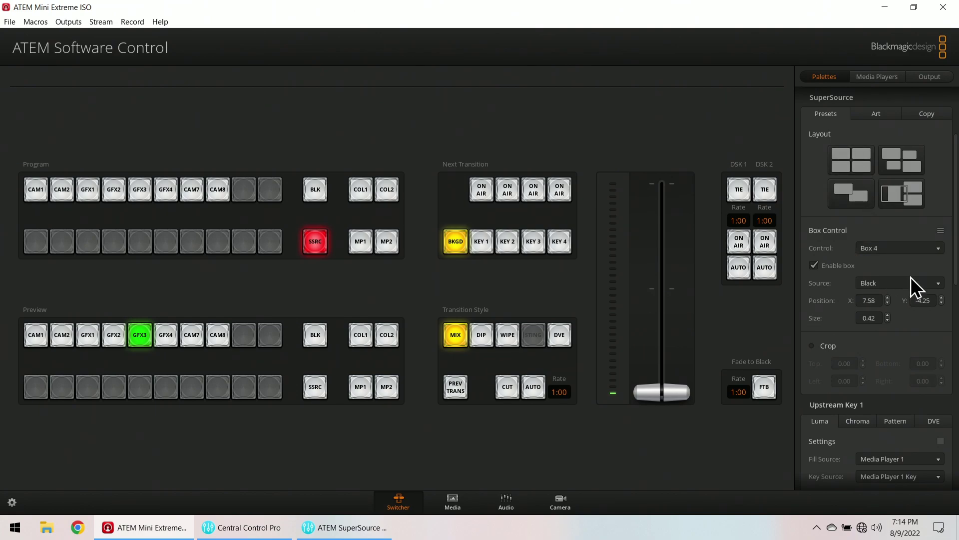
pyautogui.hotkey('alt', 'Tab')
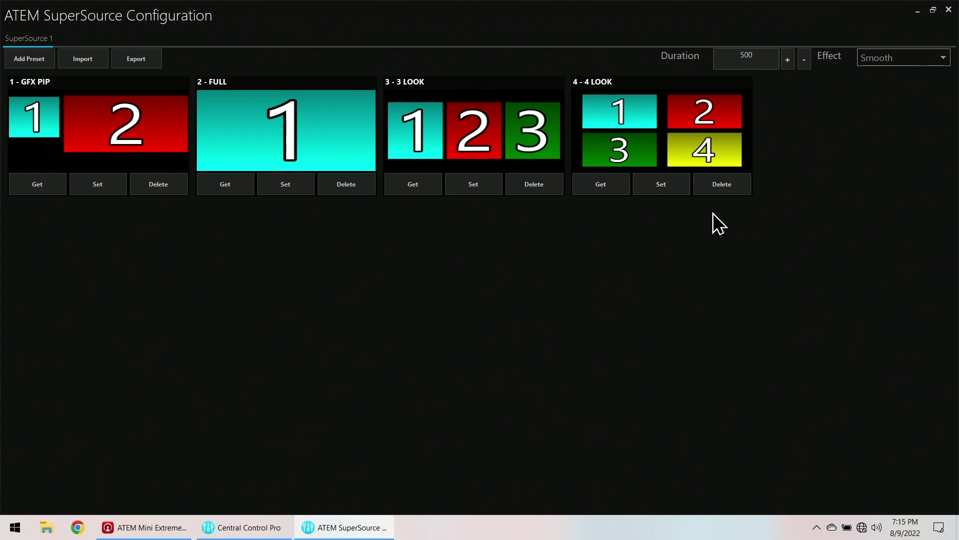
pyautogui.click(948, 9)
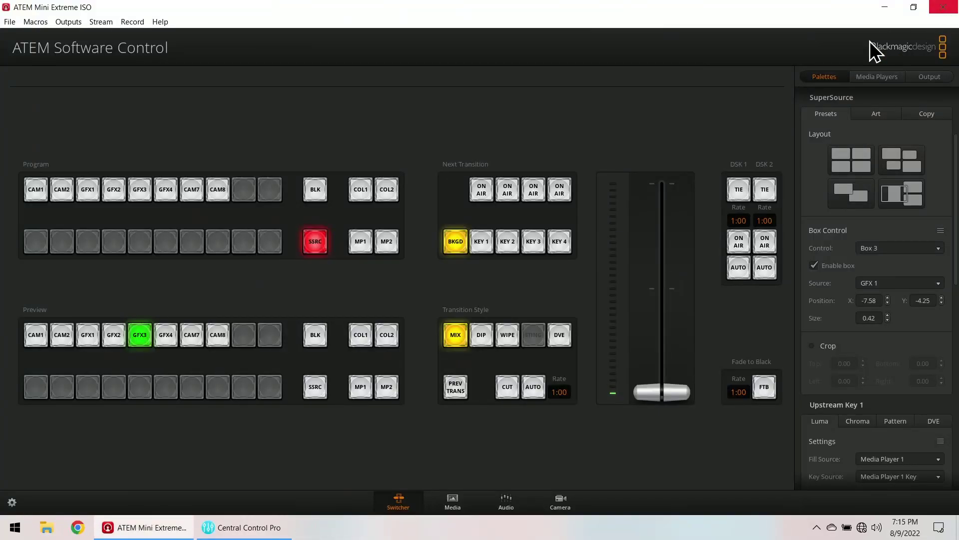
# Select the StreamDeck device and open its Control Mapping window maximized
pyautogui.click(248, 535)
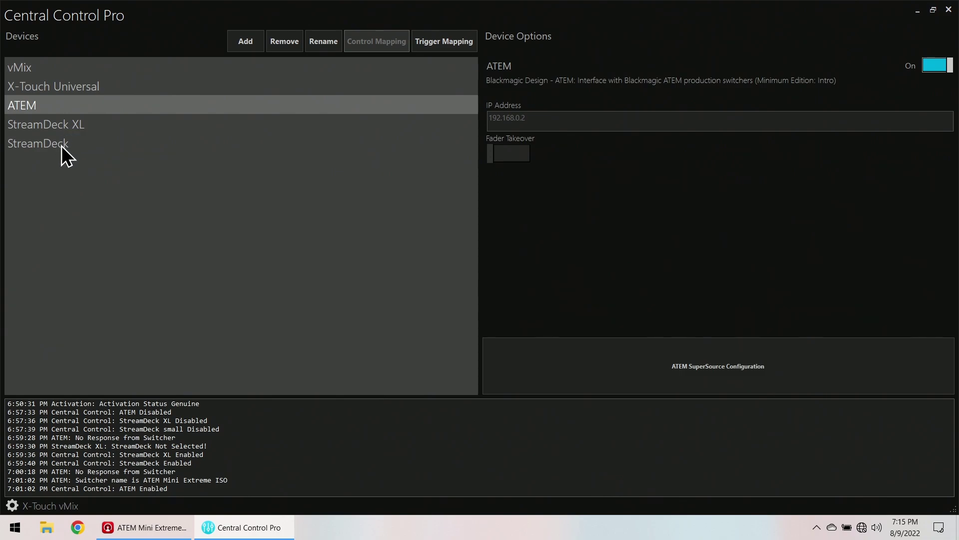
pyautogui.click(66, 156)
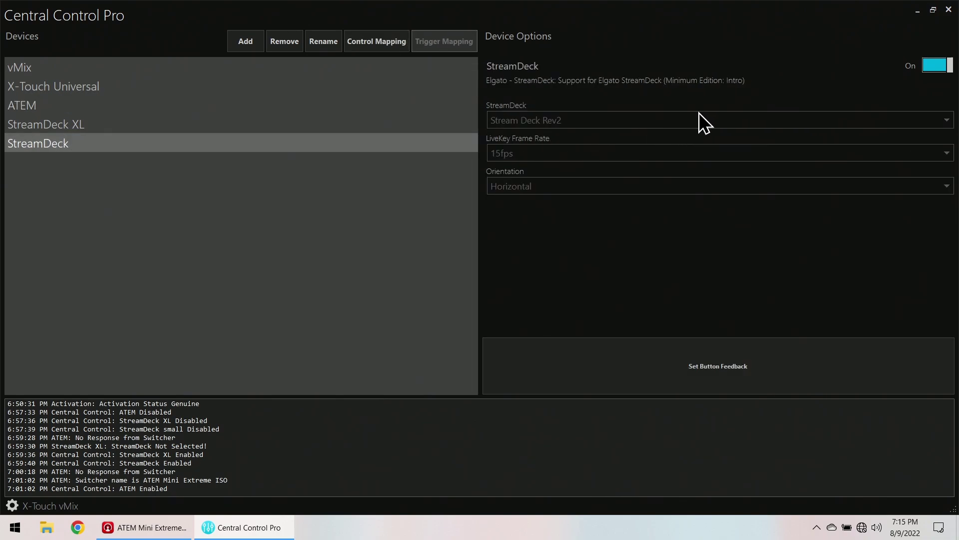
pyautogui.click(371, 46)
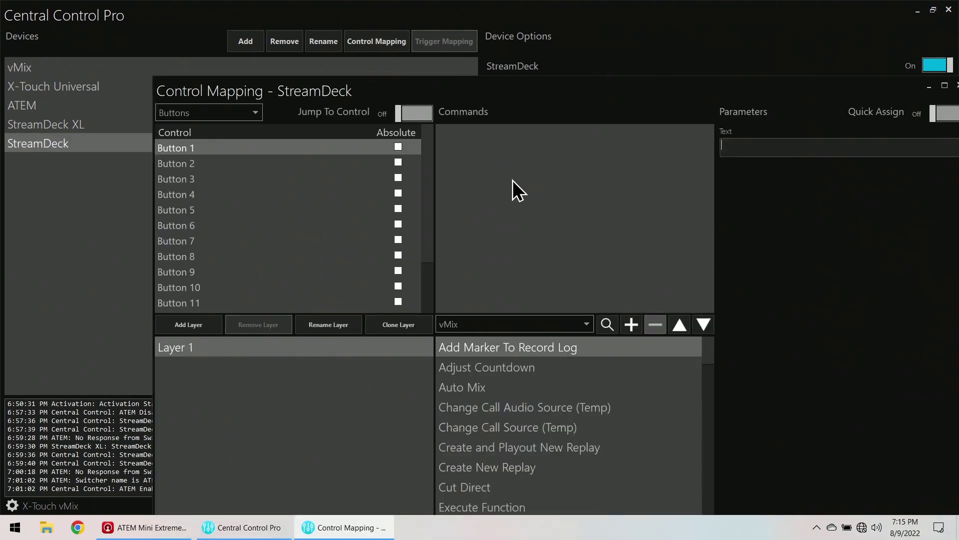
pyautogui.doubleClick(502, 88)
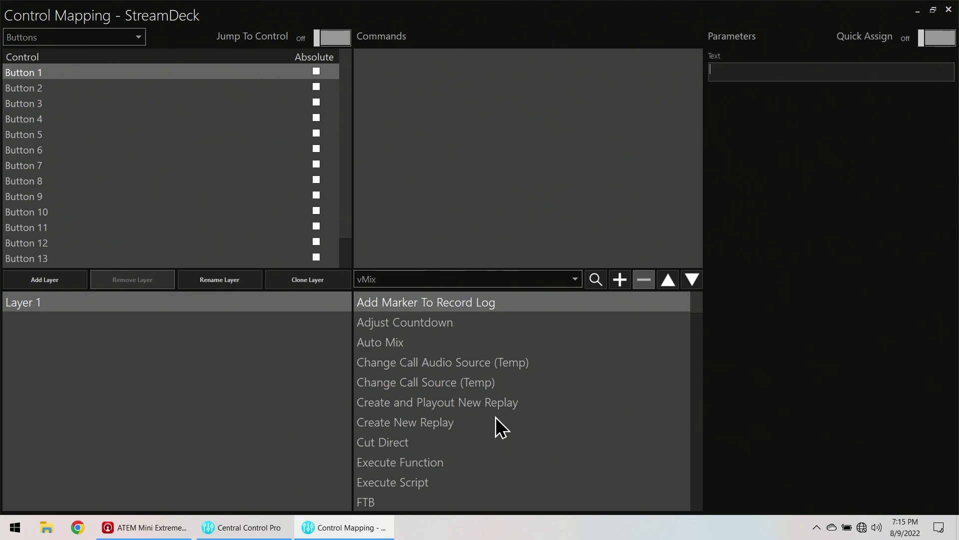
# Switch the command list to the ATEM and add a SuperSource preset recall to Button 1
pyautogui.click(508, 279)
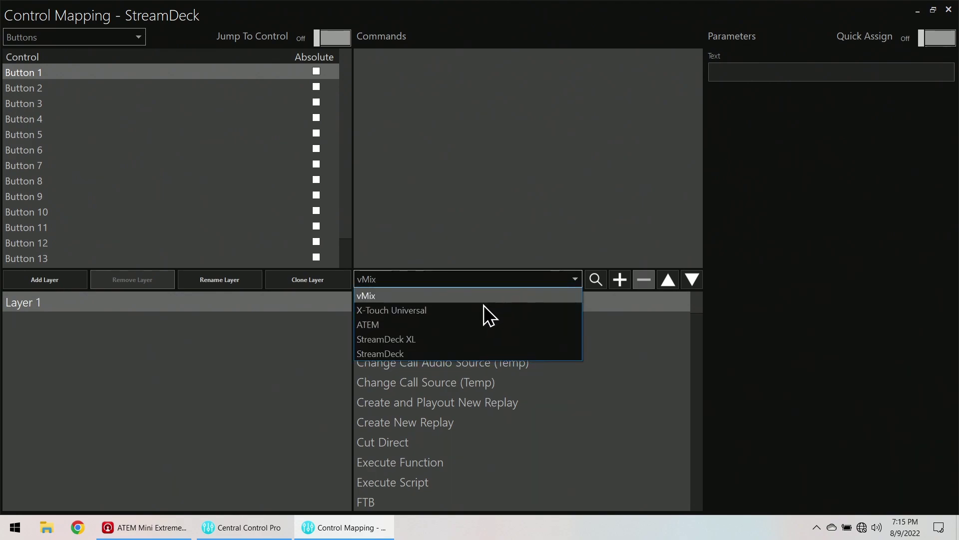
pyautogui.click(456, 326)
pyautogui.scroll(-3, 488, 424)
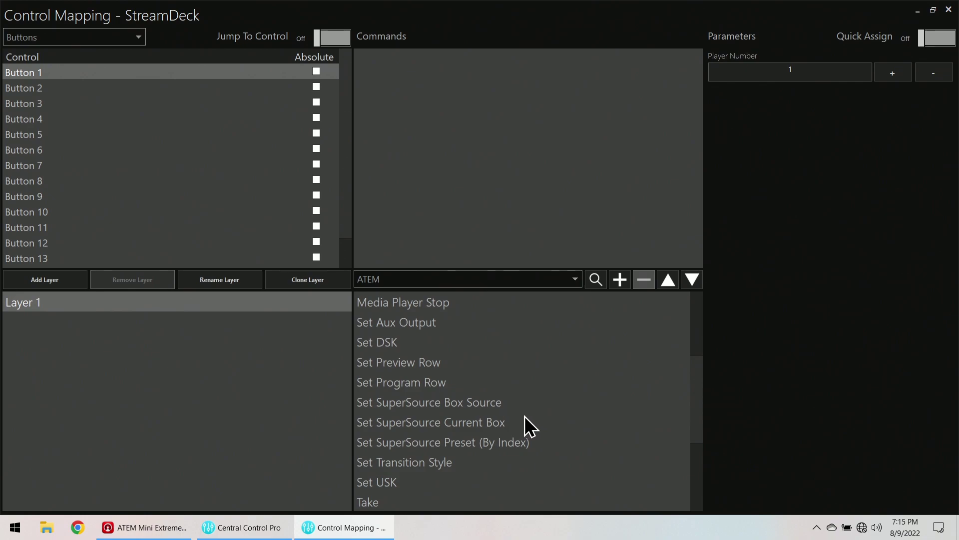
pyautogui.click(499, 442)
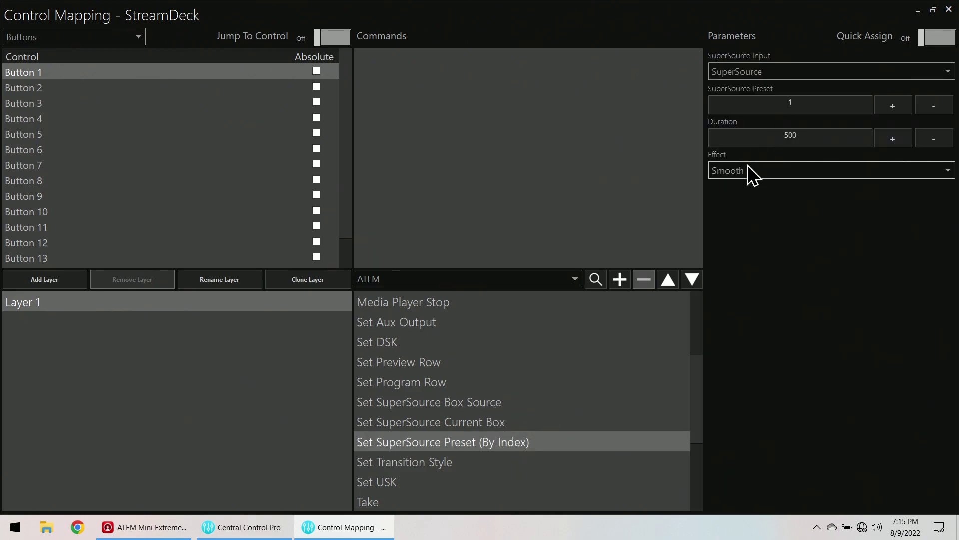
pyautogui.click(622, 278)
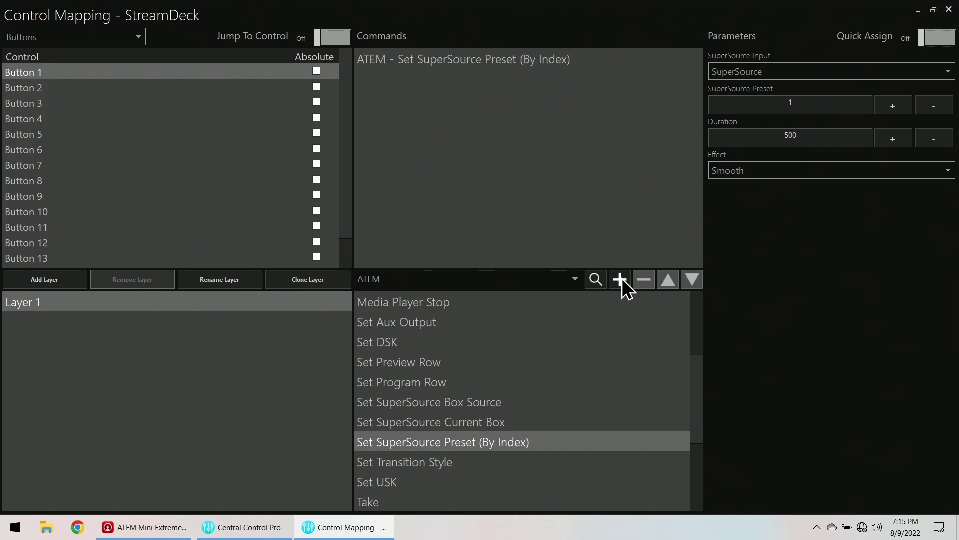
# Add a Set SuperSource Box Source command putting CAM 1 in Box 1
pyautogui.click(487, 404)
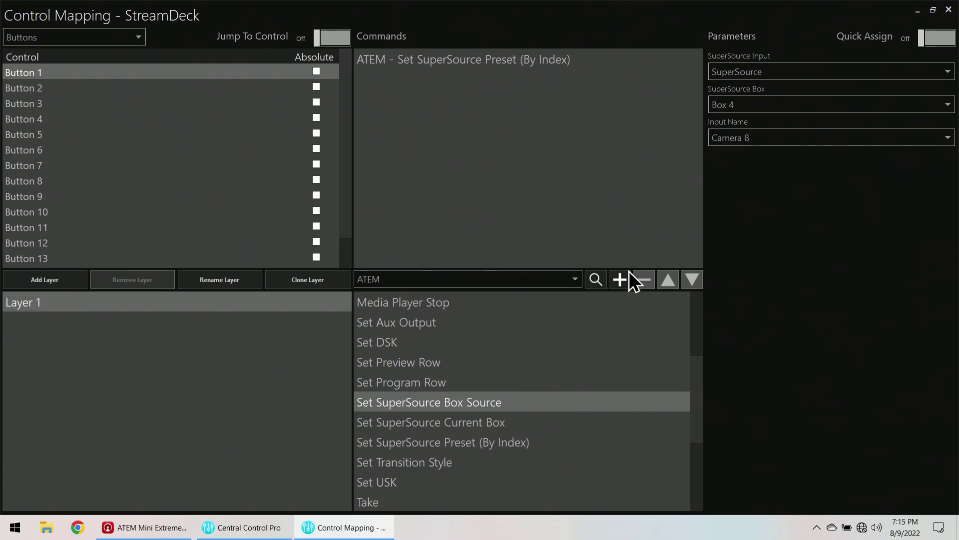
pyautogui.click(754, 105)
pyautogui.click(752, 122)
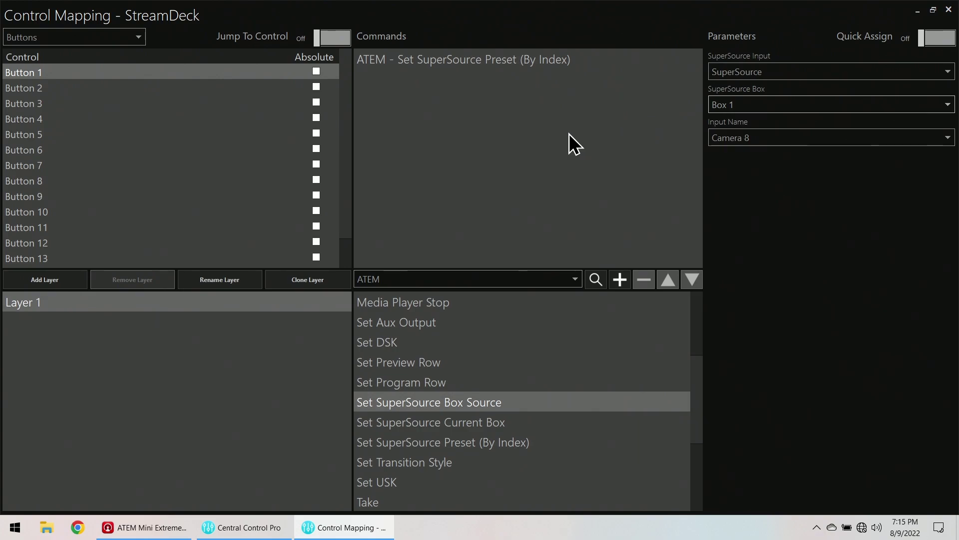
pyautogui.click(770, 138)
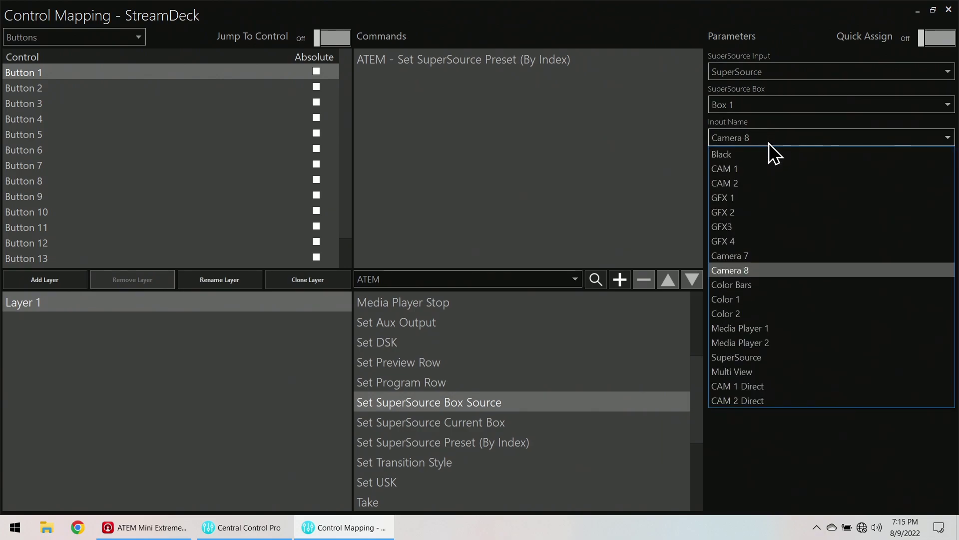
pyautogui.click(759, 169)
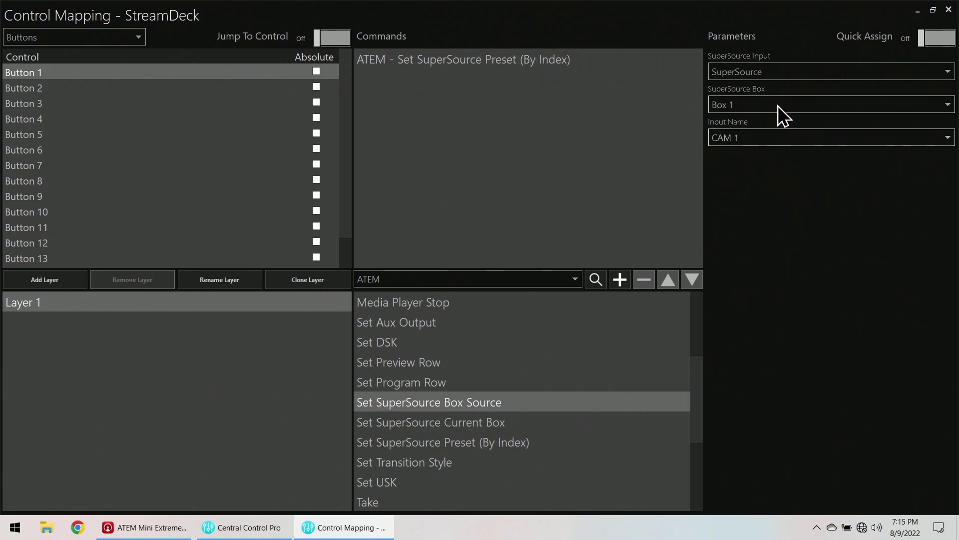
pyautogui.click(619, 281)
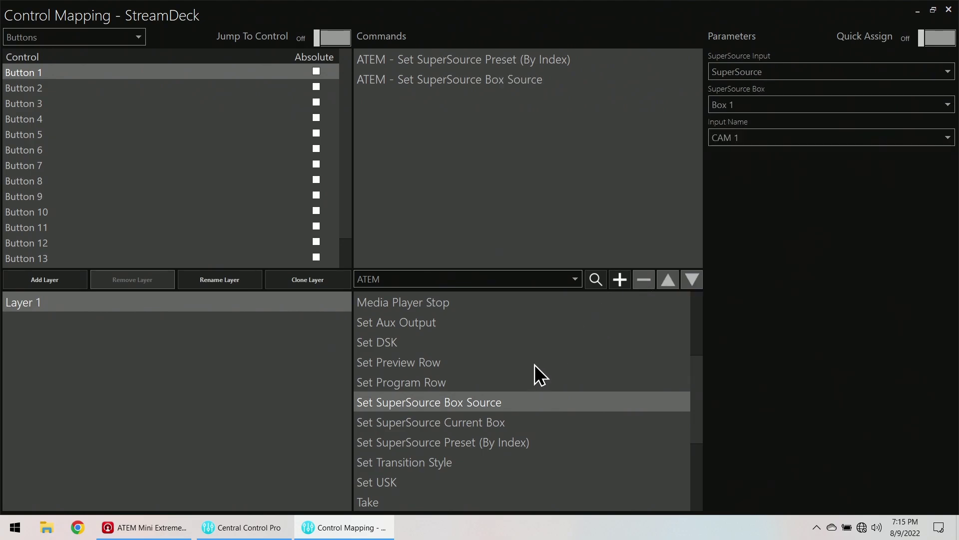
# Add a second Box Source command putting GFX 1 in Box 2
pyautogui.click(795, 103)
pyautogui.click(783, 135)
pyautogui.click(782, 137)
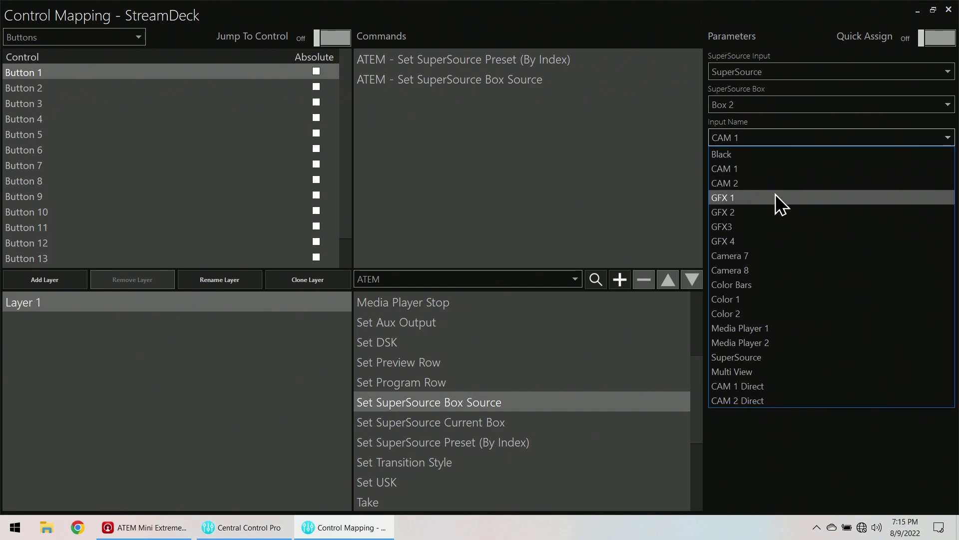
pyautogui.click(775, 197)
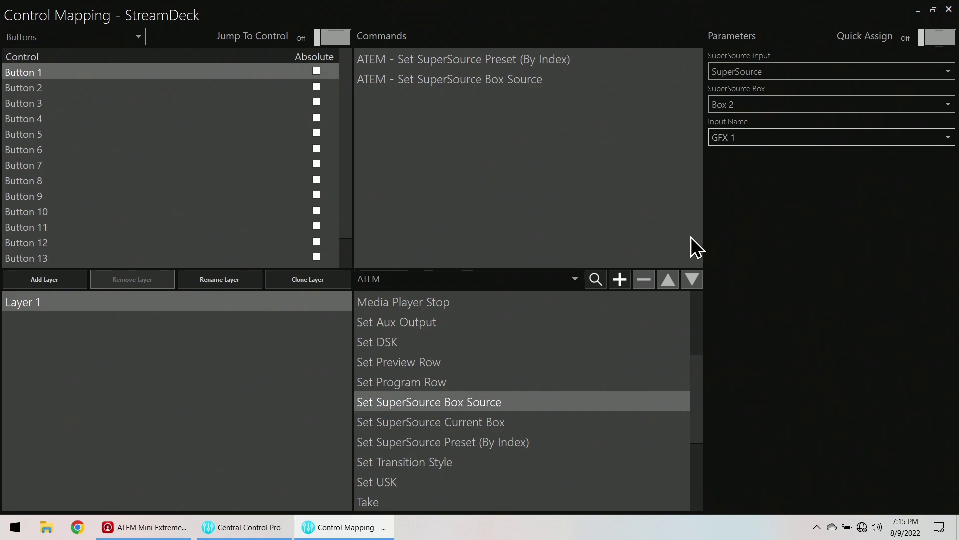
pyautogui.click(619, 282)
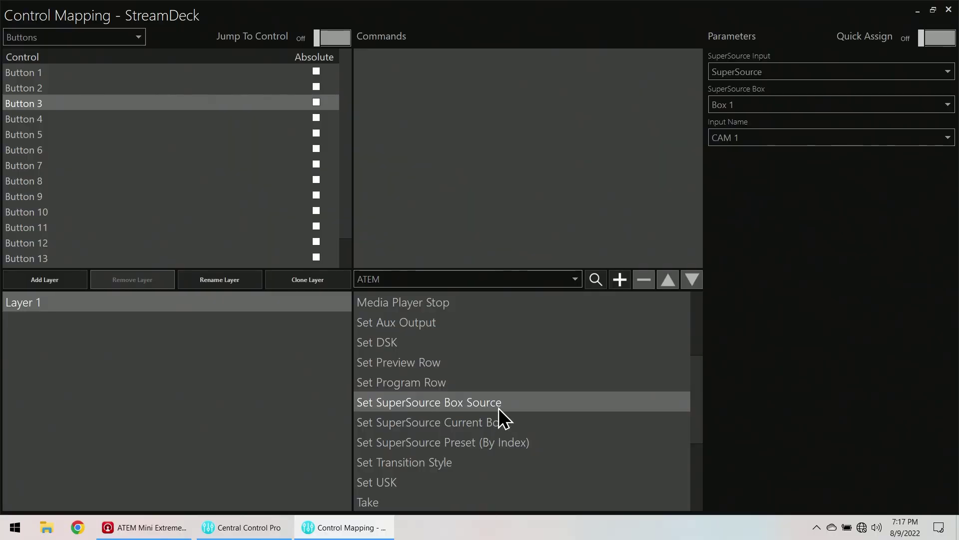
# Give Button 3 a SuperSource preset recall and a Box 2 source command using GFX3
pyautogui.doubleClick(503, 436)
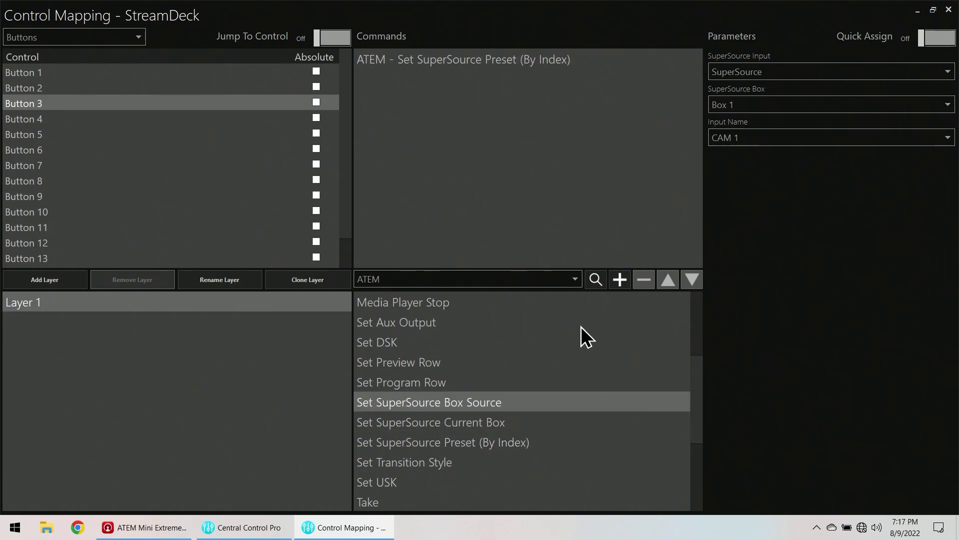
pyautogui.doubleClick(478, 406)
pyautogui.click(778, 137)
pyautogui.click(729, 226)
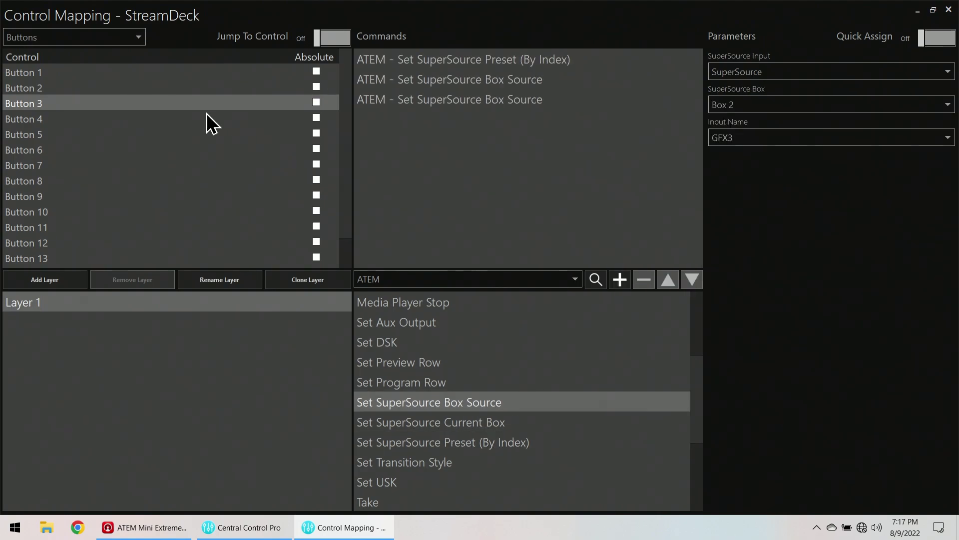
pyautogui.click(180, 118)
# Give Button 4 a preset recall plus box commands for GFX 4 in Box 2 and CAM 1 in Box 1
pyautogui.click(751, 140)
pyautogui.click(723, 241)
pyautogui.click(619, 279)
pyautogui.click(619, 279)
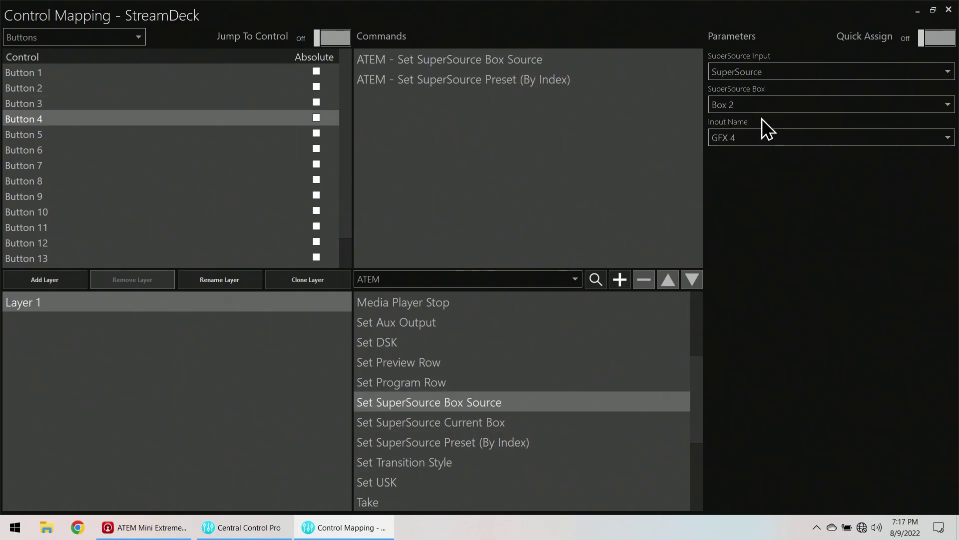
pyautogui.click(775, 140)
pyautogui.click(765, 169)
pyautogui.click(622, 283)
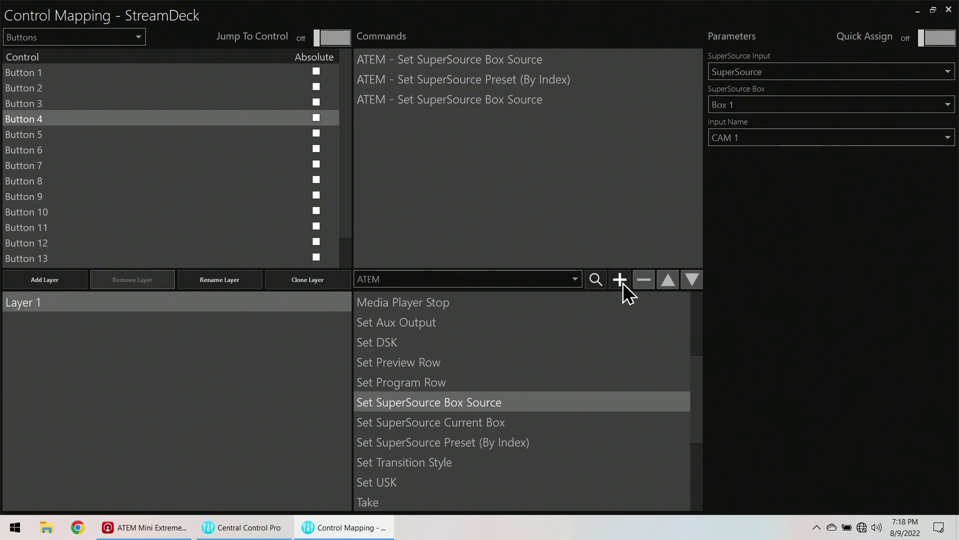
# Add a SuperSource preset recall with the preset number raised by one to Button 5
pyautogui.click(112, 134)
pyautogui.click(480, 442)
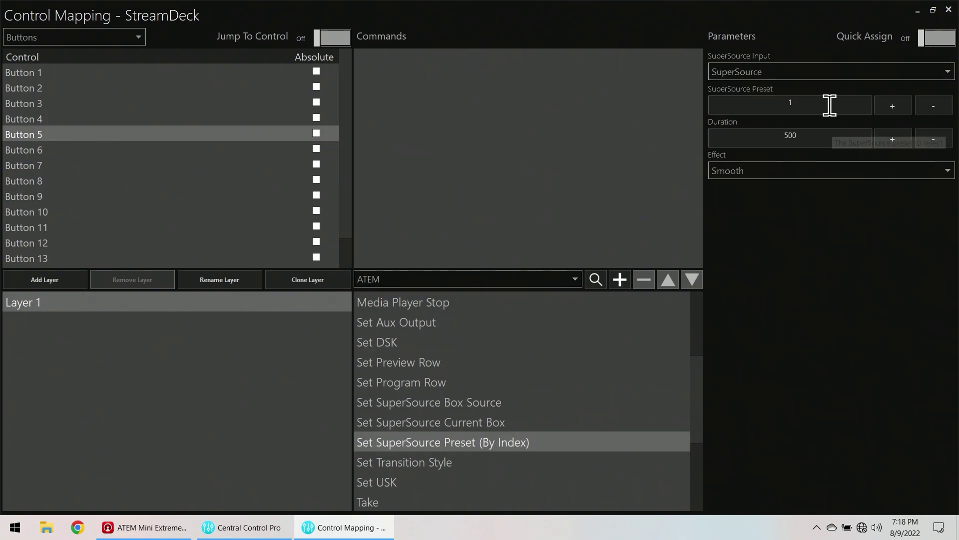
pyautogui.click(893, 105)
pyautogui.click(619, 279)
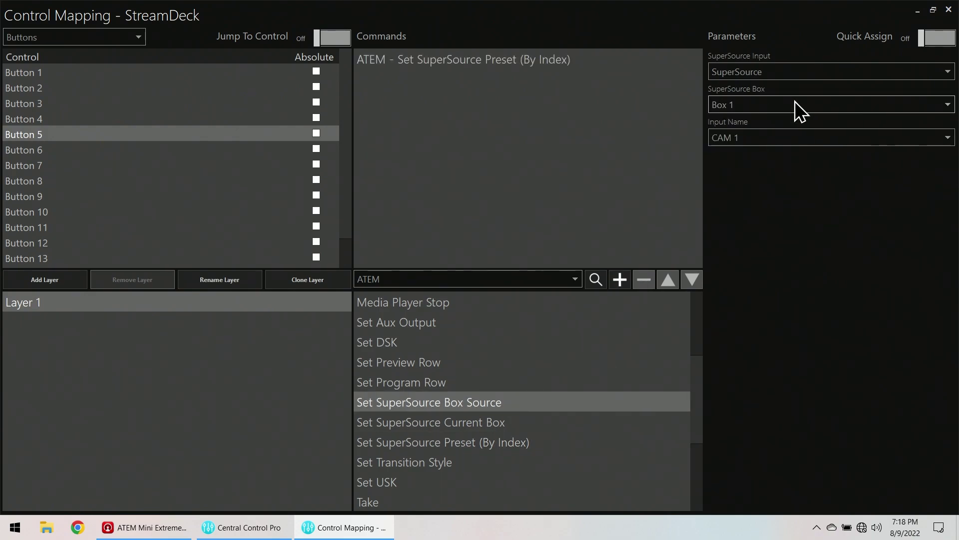
# Add a SuperSource preset recall with the preset number raised by one to Button 6
pyautogui.click(290, 150)
pyautogui.click(480, 442)
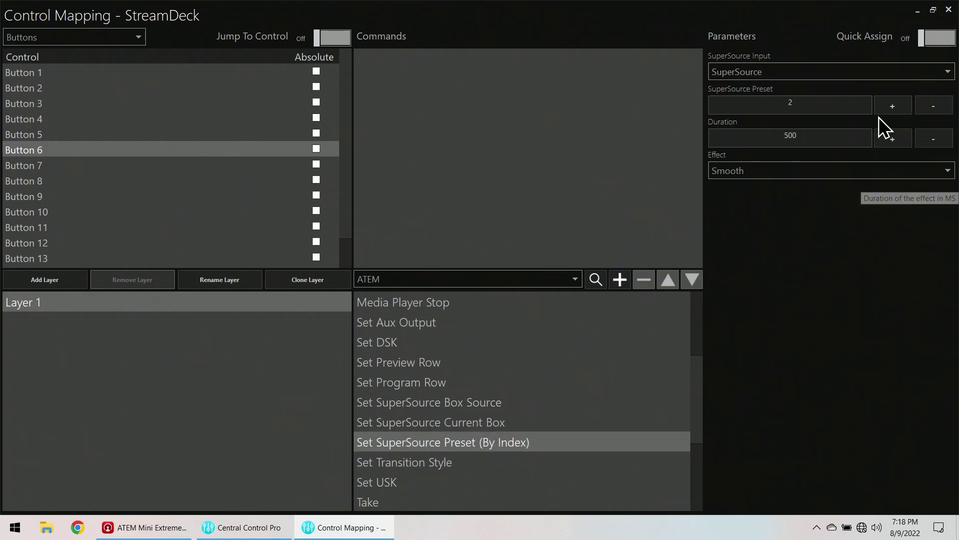
pyautogui.click(892, 106)
pyautogui.click(480, 402)
pyautogui.click(881, 102)
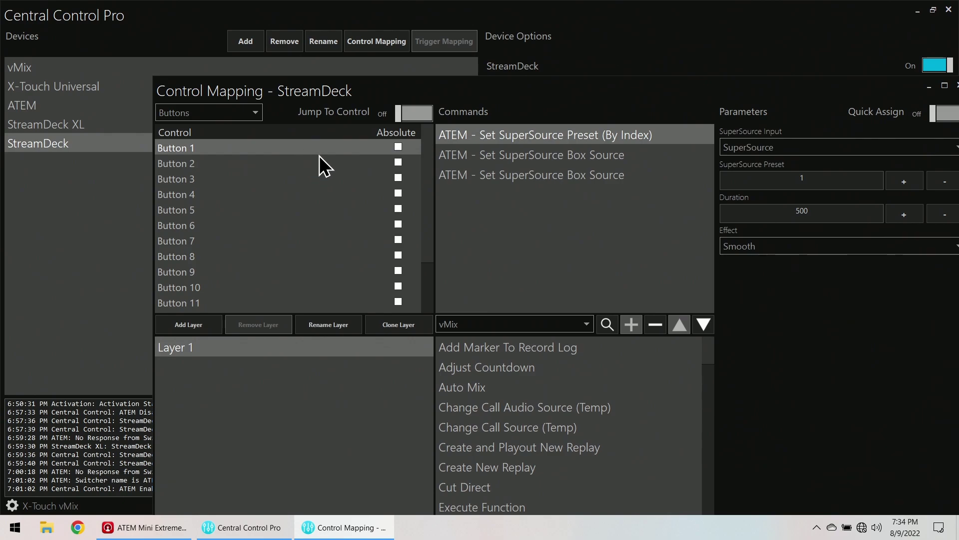
# Switch the command list to the ATEM and maximize the mapping window
pyautogui.scroll(-10, 556, 402)
pyautogui.scroll(-10, 556, 408)
pyautogui.scroll(5, 556, 411)
pyautogui.click(523, 324)
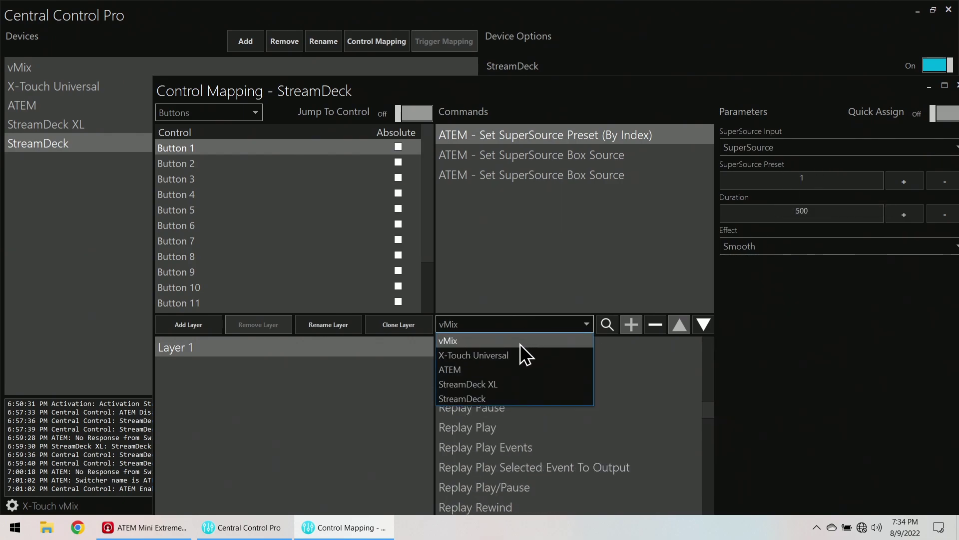
pyautogui.click(513, 370)
pyautogui.doubleClick(620, 89)
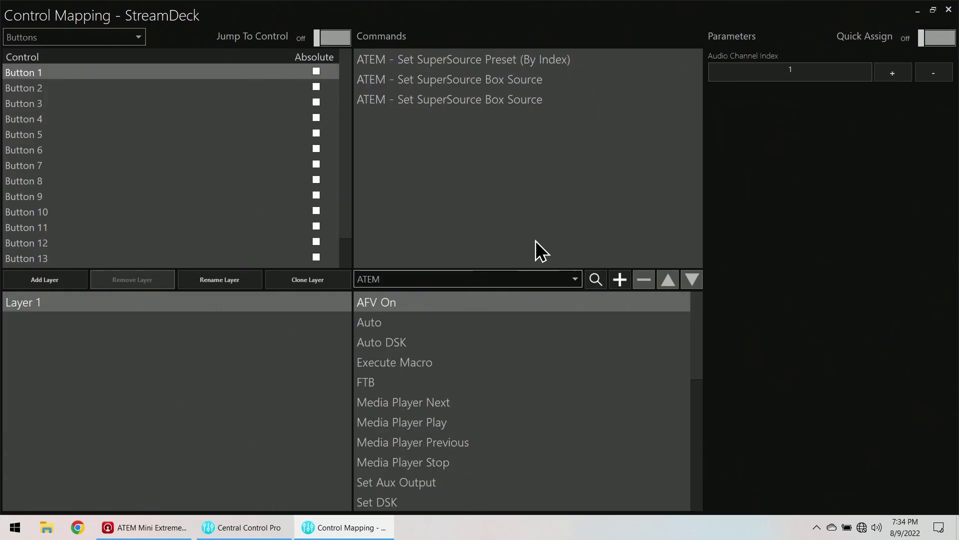
# Add a Set Aux Output command routing CAM 1 to Output 1 on Button 1
pyautogui.scroll(-8, 463, 387)
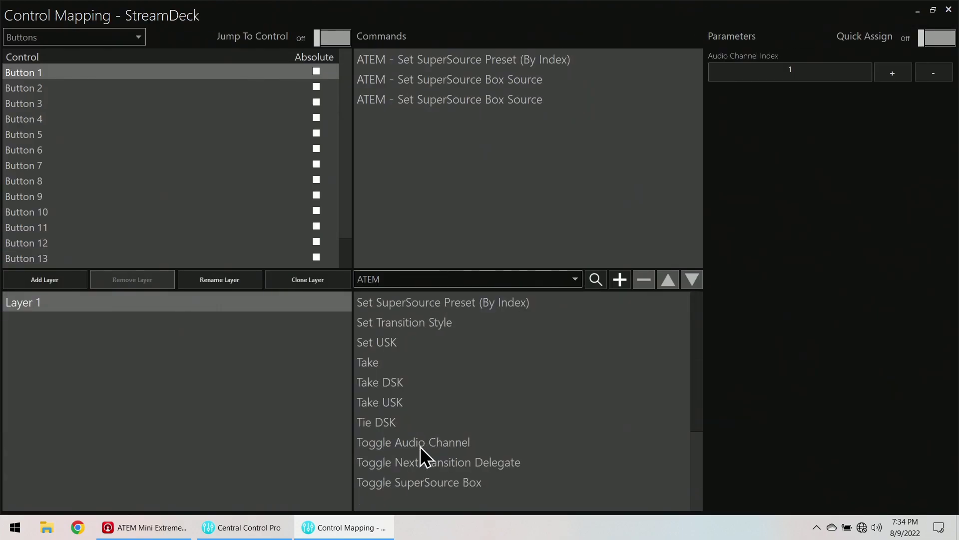
pyautogui.scroll(2, 408, 391)
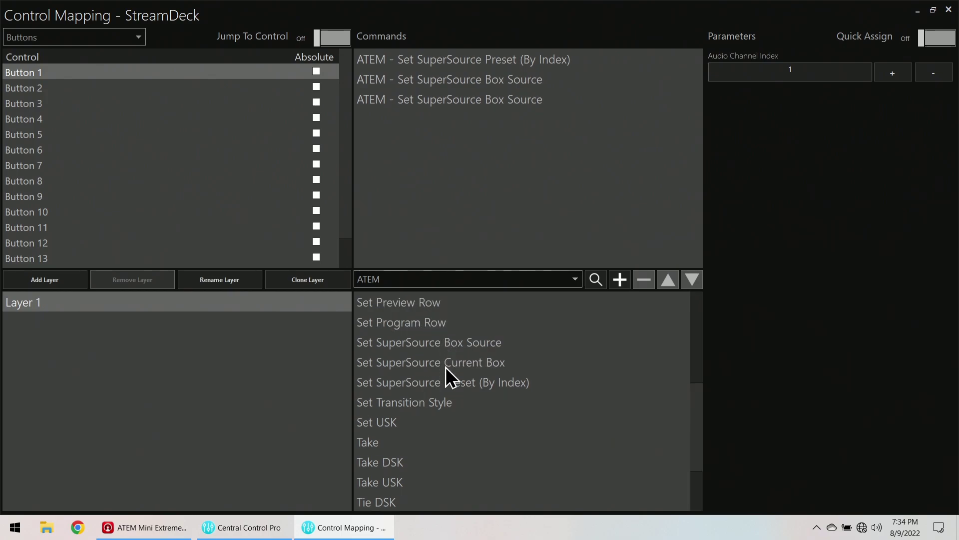
pyautogui.scroll(2, 445, 380)
pyautogui.click(426, 342)
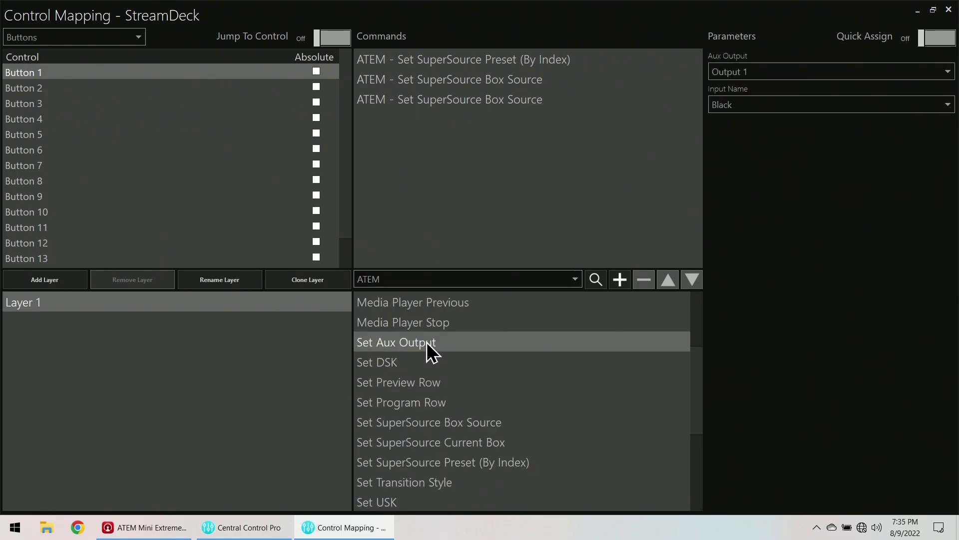
pyautogui.click(827, 105)
pyautogui.click(776, 134)
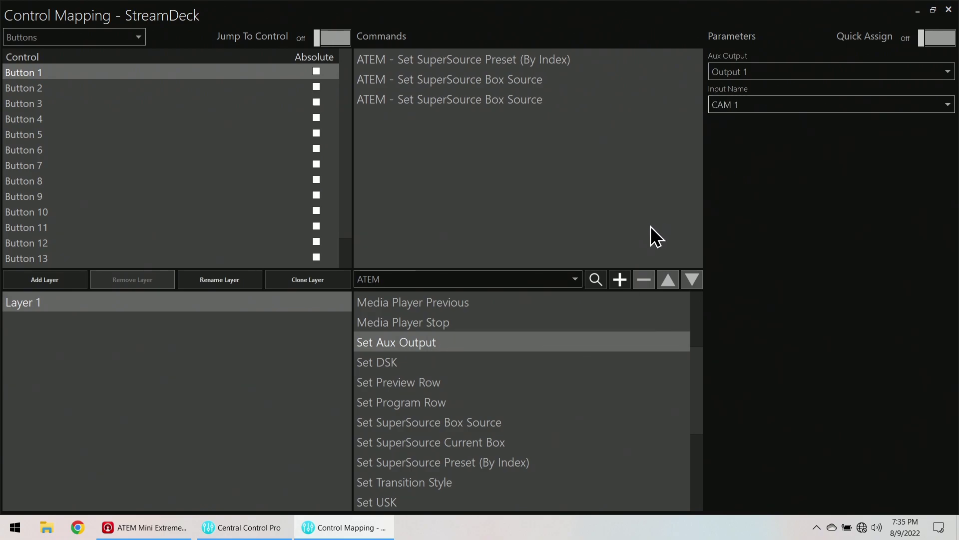
pyautogui.click(622, 277)
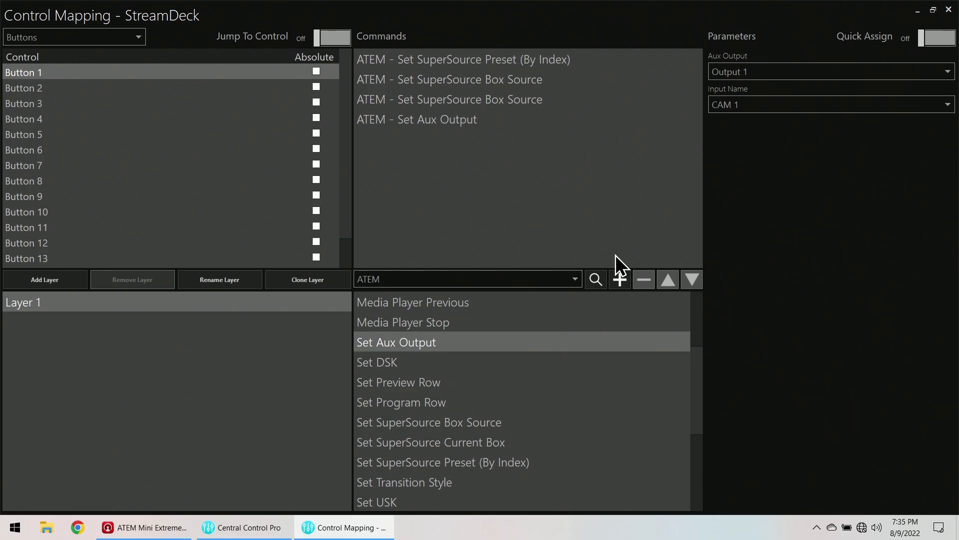